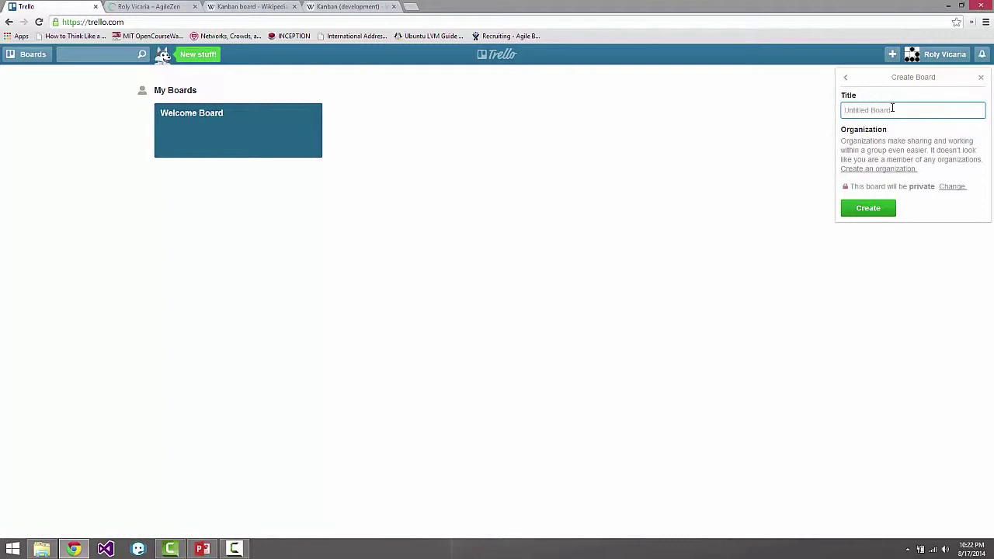
# Create a private board titled "FIU Senior Project"
pyautogui.write('FIU Senior Project')
pyautogui.click(868, 212)
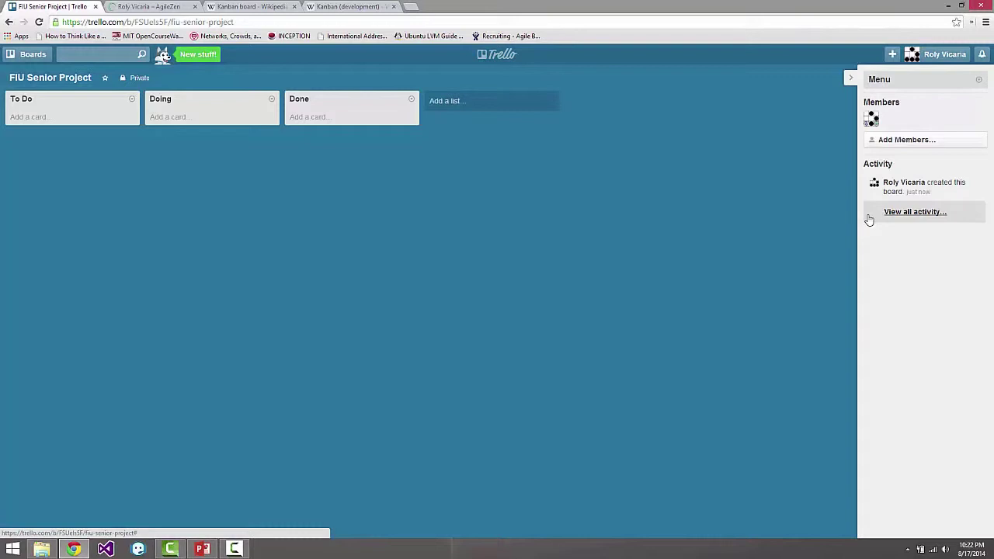
pyautogui.click(893, 54)
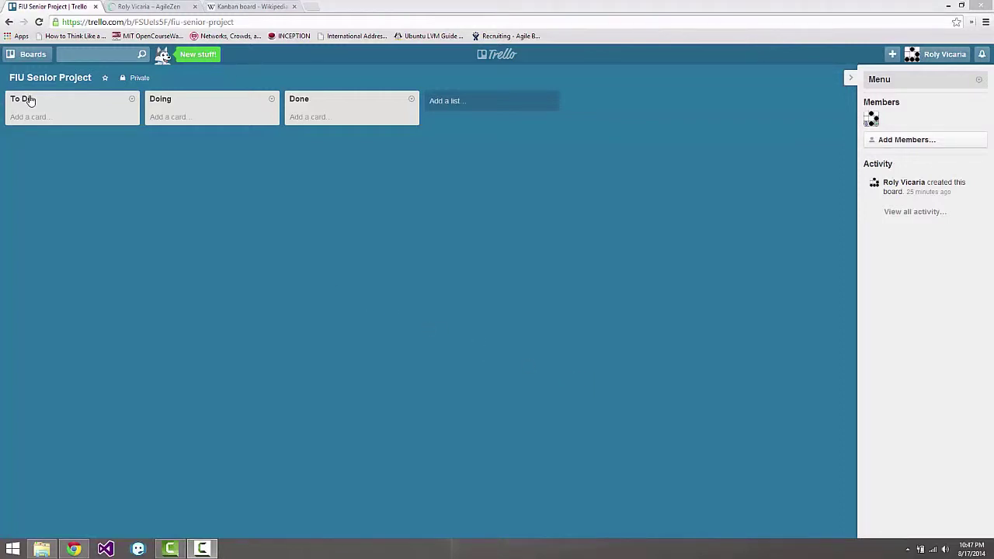
# Rename the To Do list as "Backlog"
pyautogui.click(30, 100)
pyautogui.write('Ba')
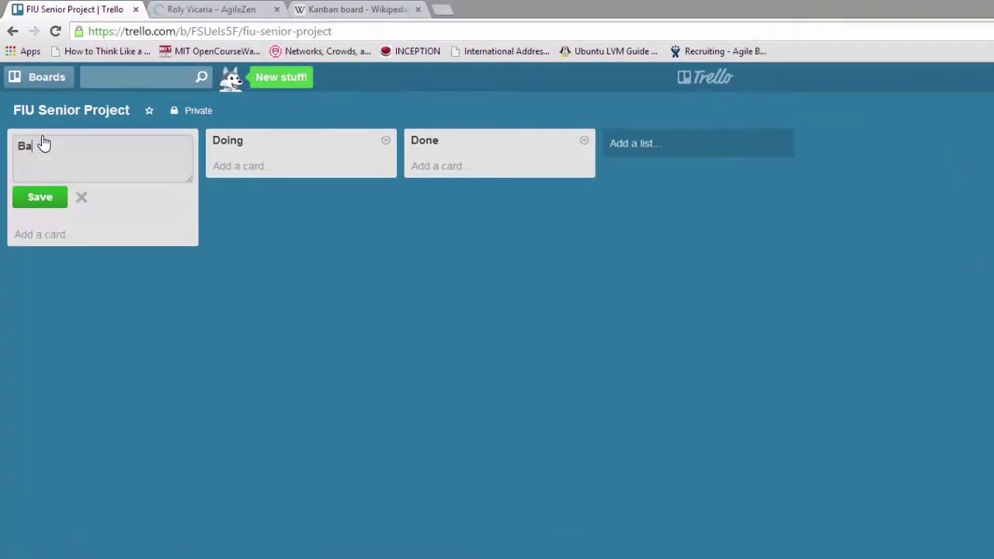
pyautogui.write('cklog')
pyautogui.press('Return')
# Rename the Doing list as "Ready/Planning" and the Done list as "In Development"
pyautogui.click(225, 139)
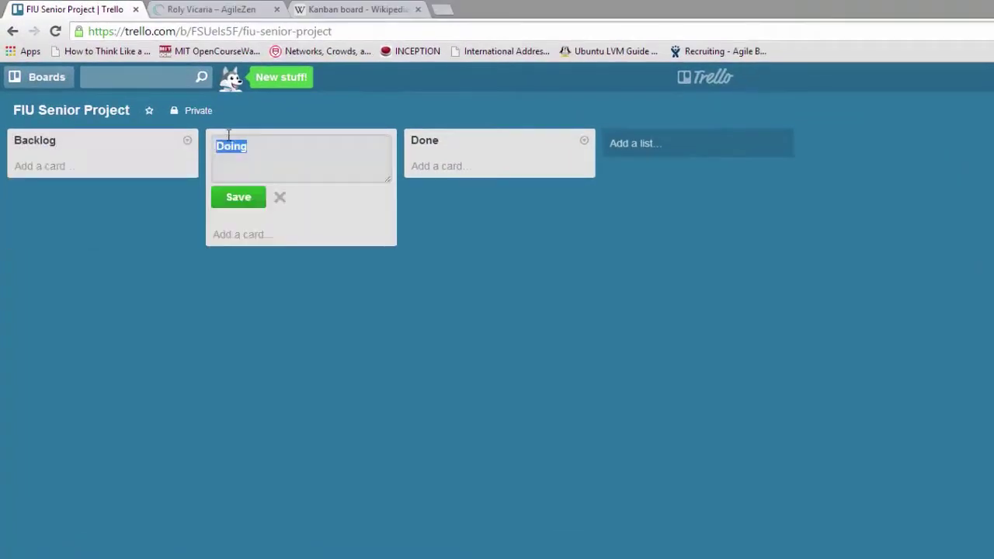
pyautogui.write('Ready/Planning')
pyautogui.click(237, 203)
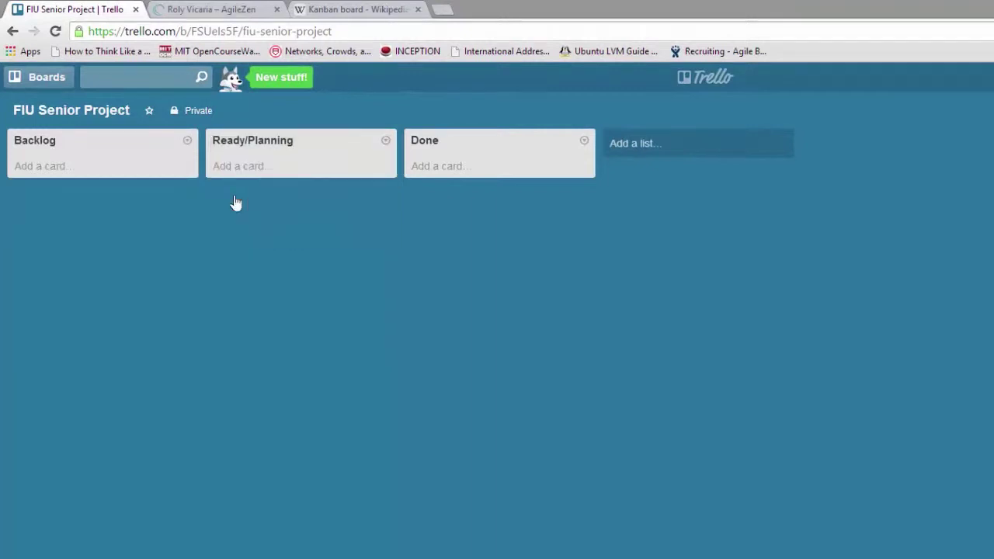
pyautogui.click(425, 142)
pyautogui.write('In Development')
pyautogui.click(439, 203)
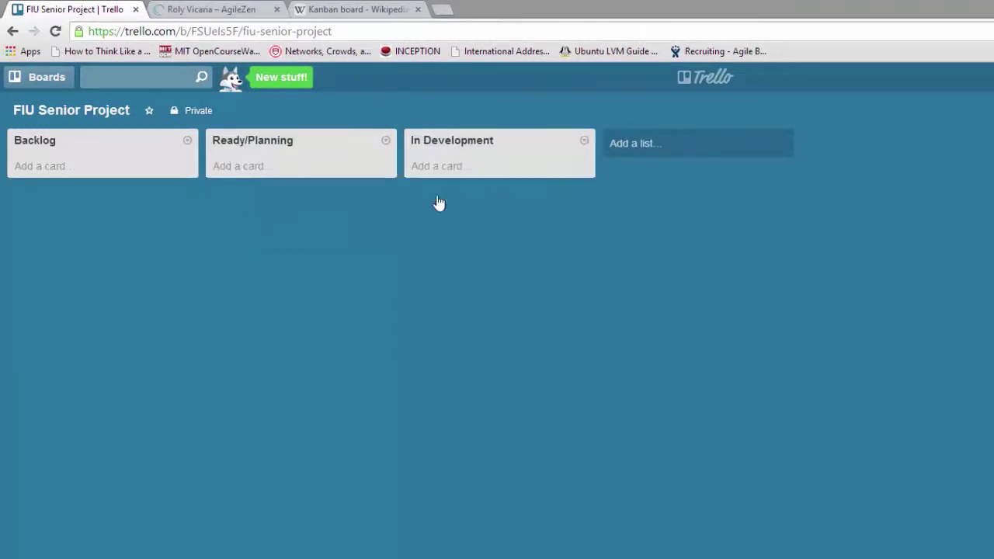
# Add a list named "Testing/Review" after In Development
pyautogui.click(632, 144)
pyautogui.write('Testing/Revi')
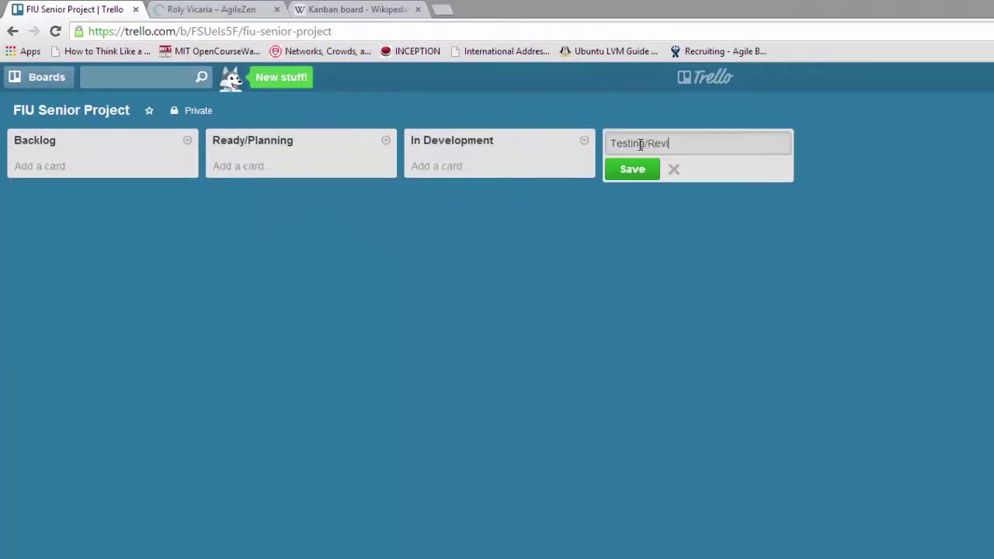
pyautogui.write('ew')
pyautogui.click(632, 169)
# Add two more lists at the end of the board, named "Acceptance" and "Done"
pyautogui.click(854, 149)
pyautogui.write('Acce')
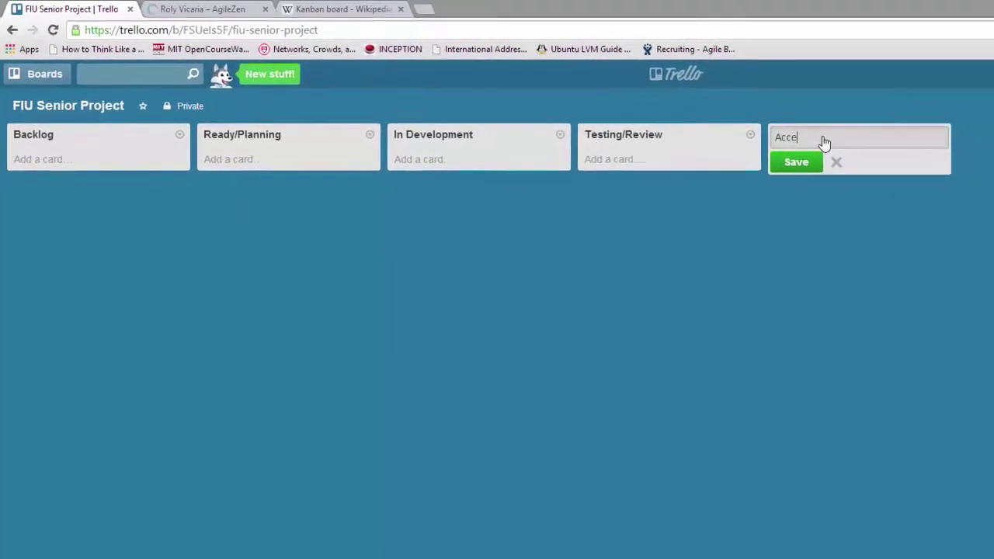
pyautogui.write('ptance')
pyautogui.click(800, 161)
pyautogui.click(932, 132)
pyautogui.write('D')
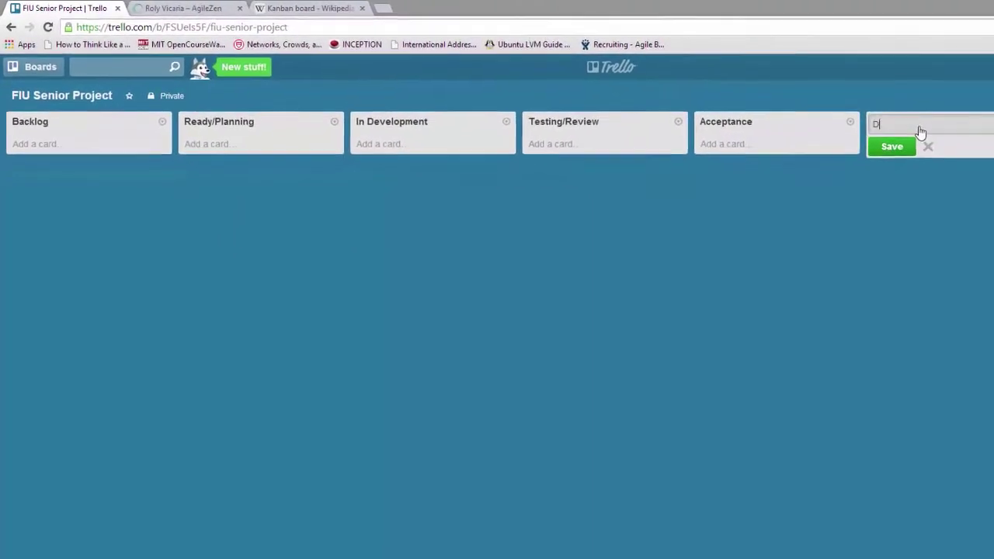
pyautogui.write('one')
pyautogui.click(881, 145)
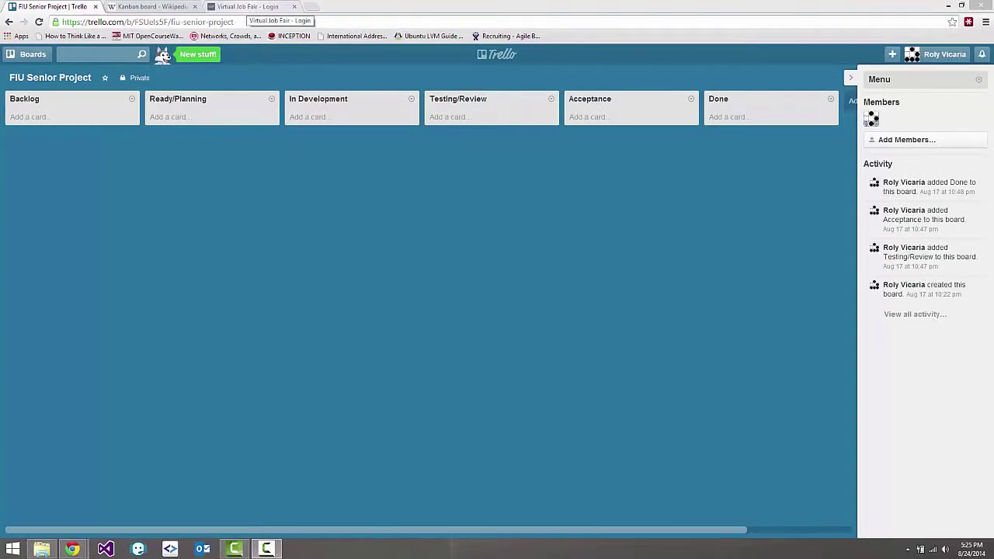
# Switch to the Virtual Job Fair site and log in with the student account's user name and password
pyautogui.click(245, 7)
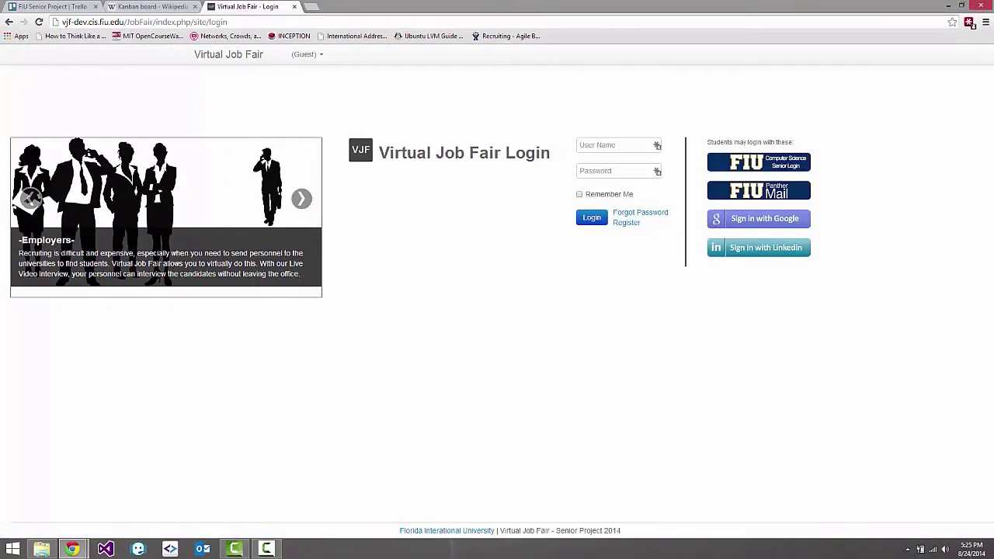
pyautogui.click(613, 145)
pyautogui.write('student1')
pyautogui.press('Tab')
pyautogui.write('s')
pyautogui.press('BackSpace')
pyautogui.press('BackSpace')
pyautogui.write('••••')
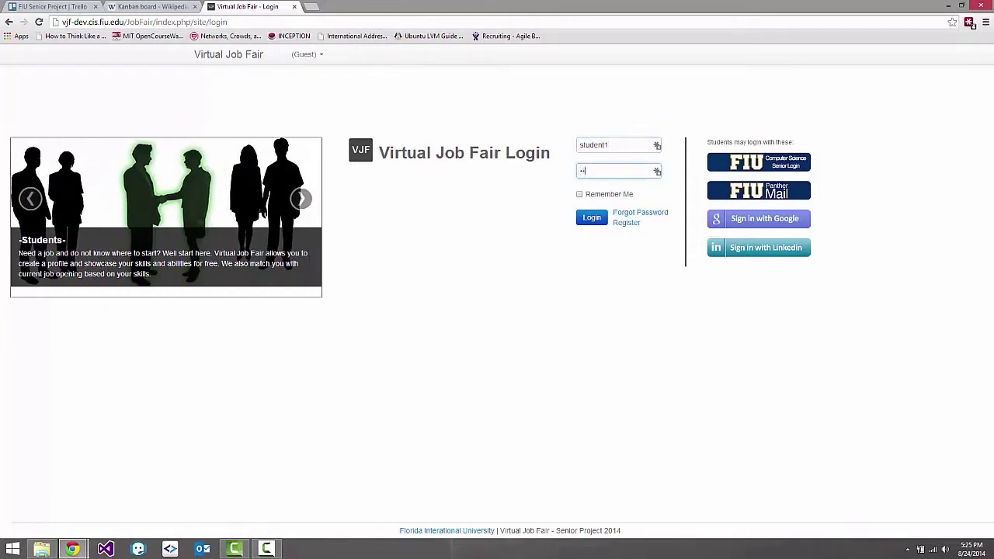
pyautogui.press('Return')
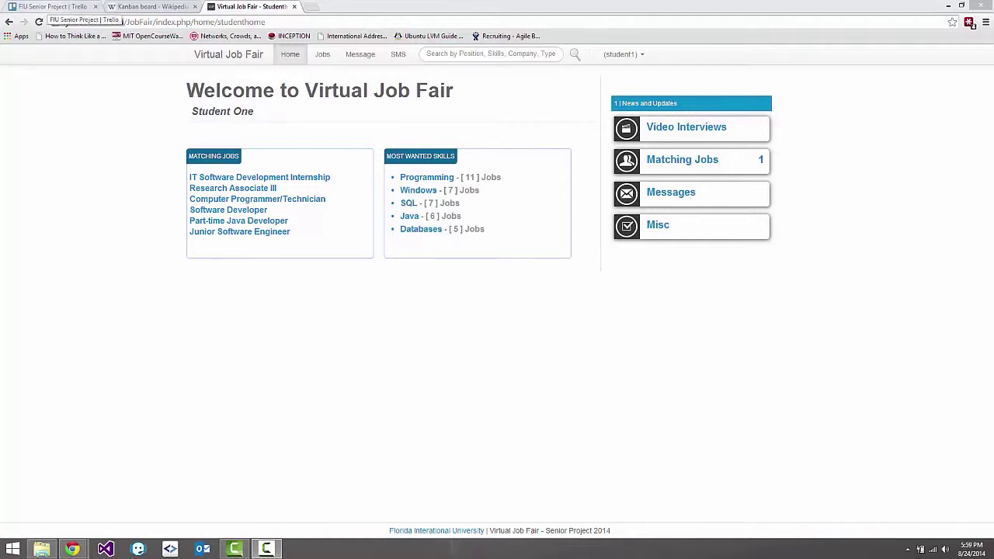
# Return to the Trello board and add the card "Show list of most recently added jobs" to the Backlog list
pyautogui.click(51, 6)
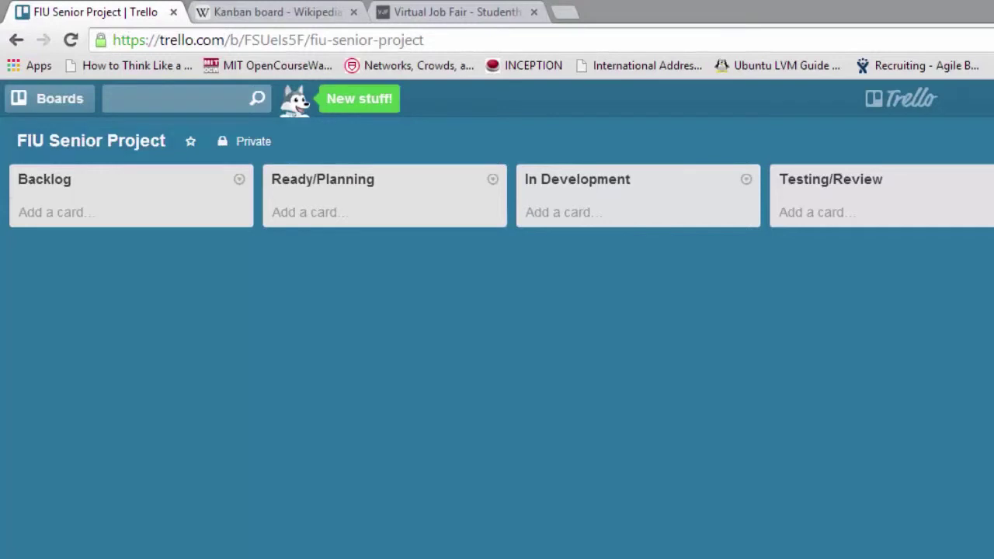
pyautogui.click(42, 211)
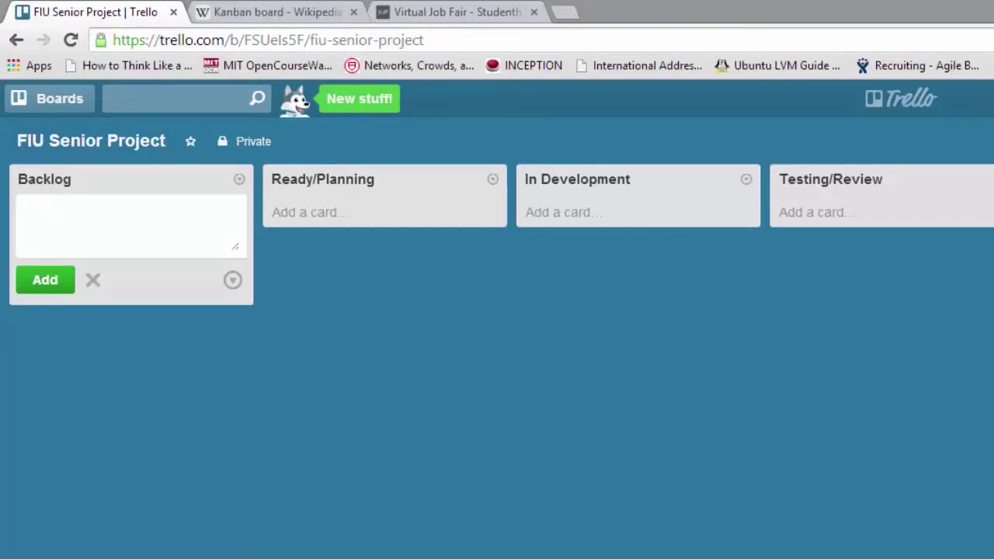
pyautogui.write('Show list of ')
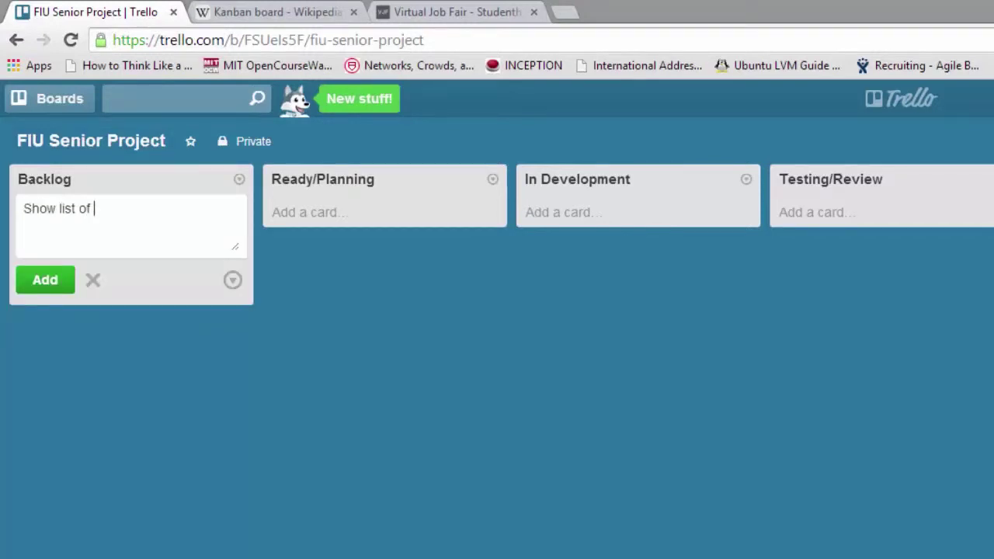
pyautogui.write('most recently added jobs')
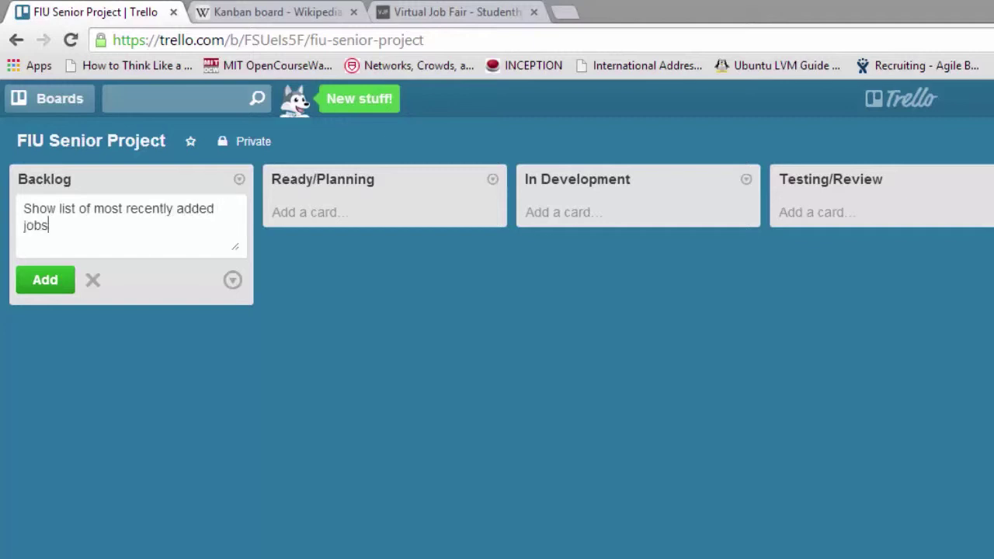
pyautogui.press('Return')
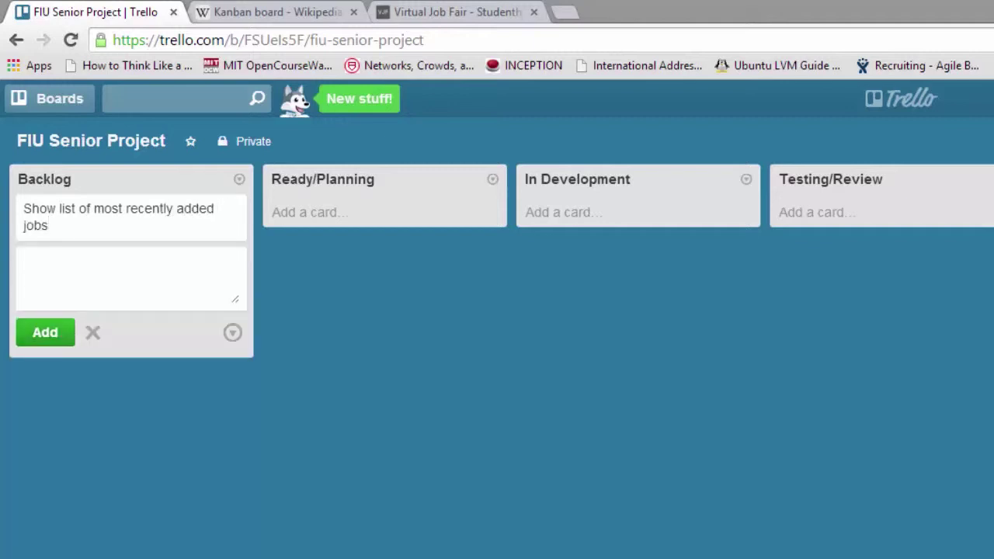
# Add the cards "update styles/colors" and "add ability to search by proximity" to the Backlog list
pyautogui.write('update sy')
pyautogui.press('BackSpace')
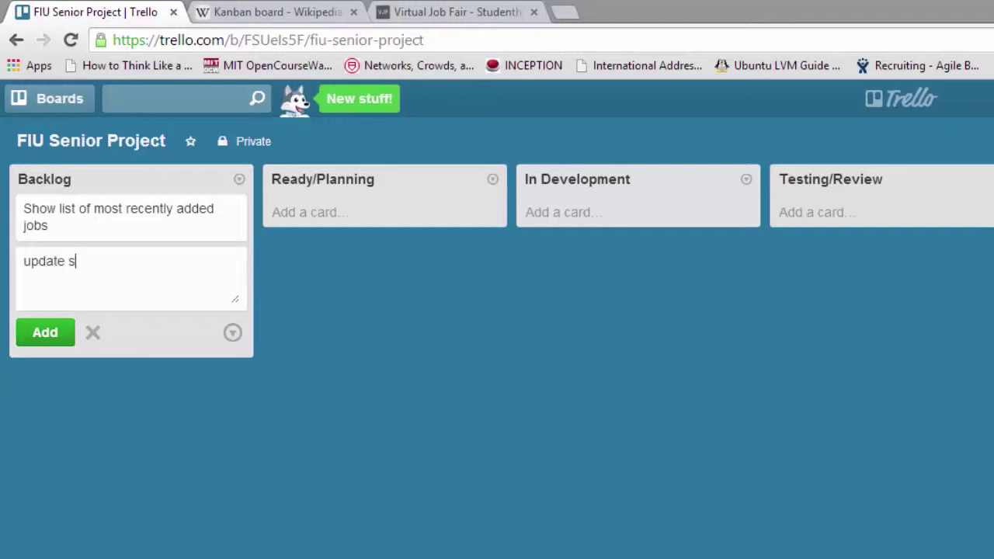
pyautogui.write('tyles/colors')
pyautogui.press('Return')
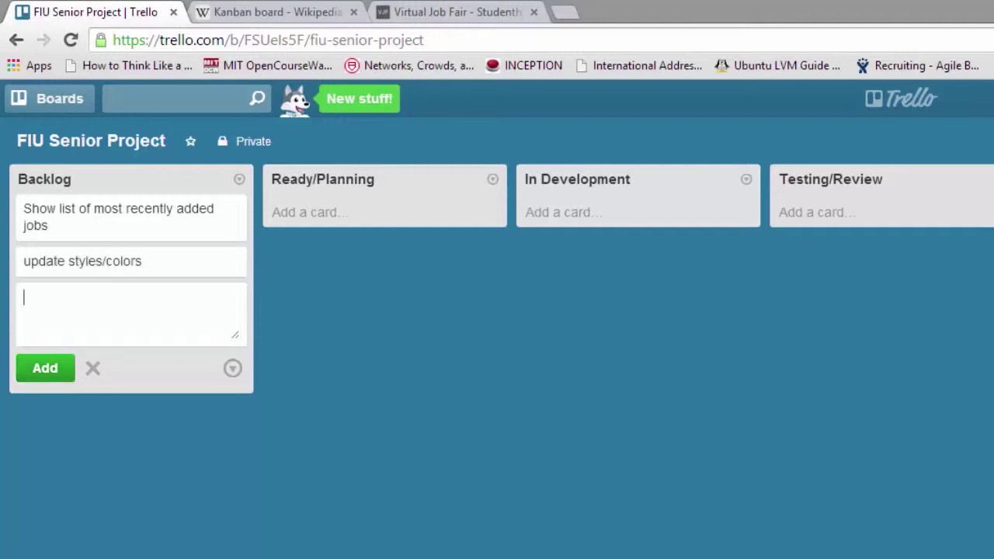
pyautogui.write('add ability to search by prox')
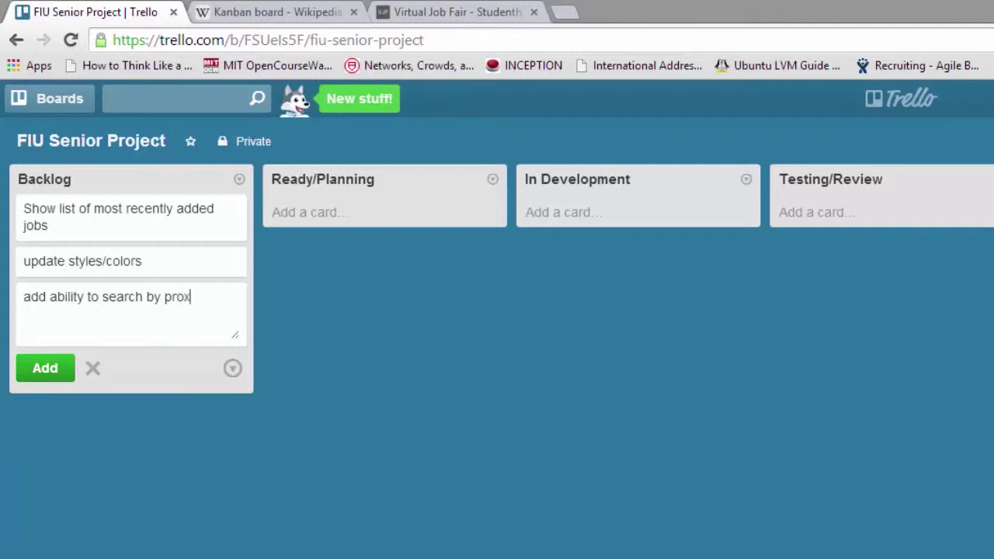
pyautogui.write('imity')
pyautogui.press('Return')
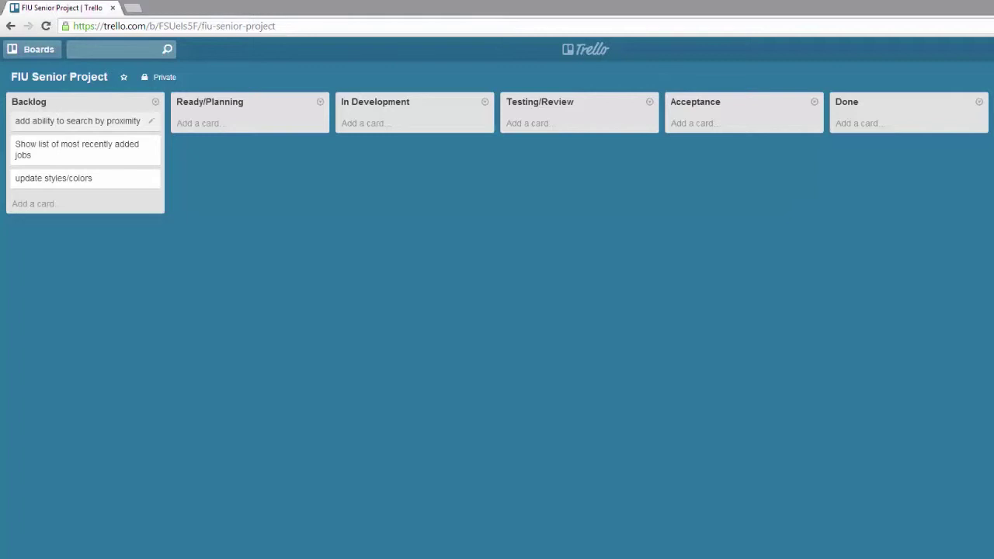
# Move the "add ability to search by proximity" card from Backlog to Ready/Planning and assign the board member to it
pyautogui.moveTo(78, 120); pyautogui.dragTo(215, 122)
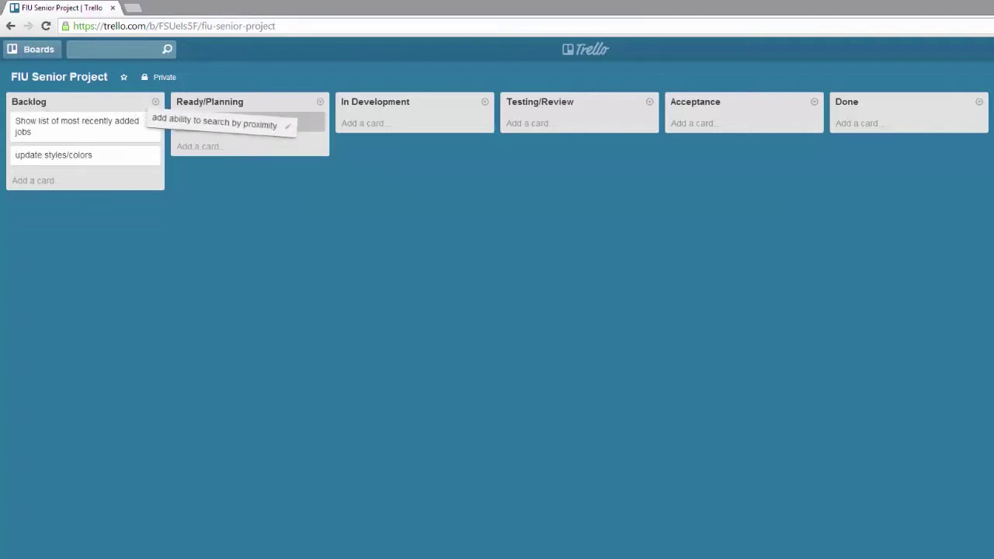
pyautogui.moveTo(215, 122); pyautogui.dragTo(218, 122)
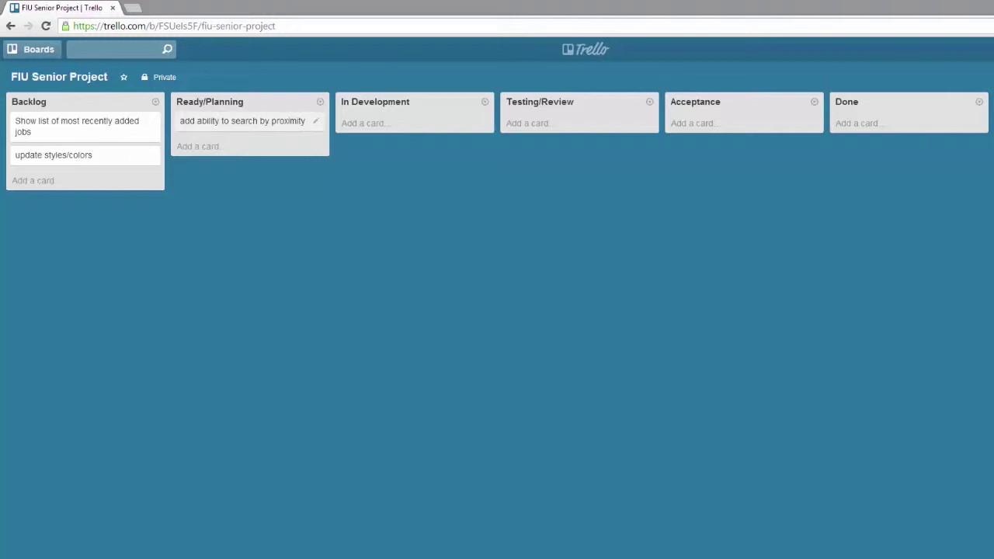
pyautogui.click(241, 121)
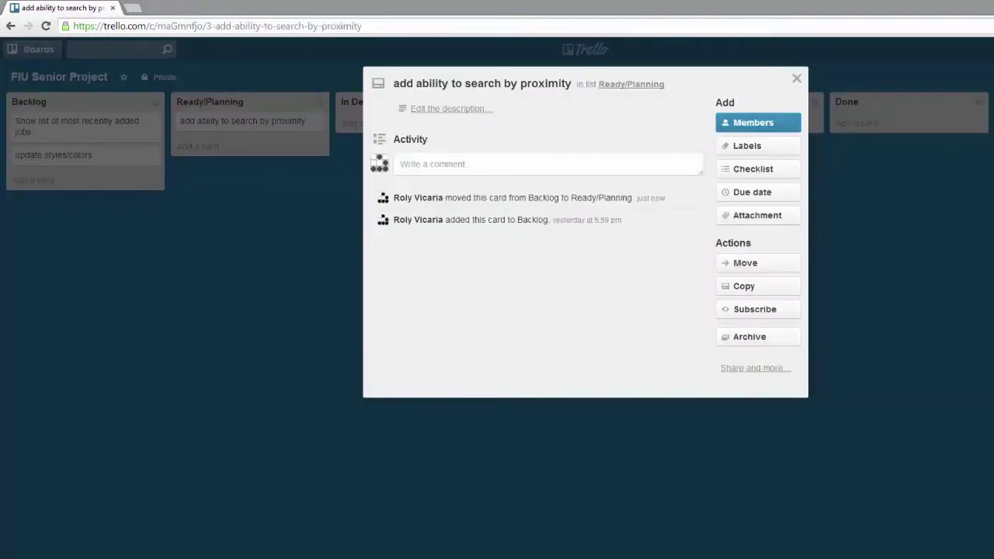
pyautogui.click(753, 122)
pyautogui.press('Down')
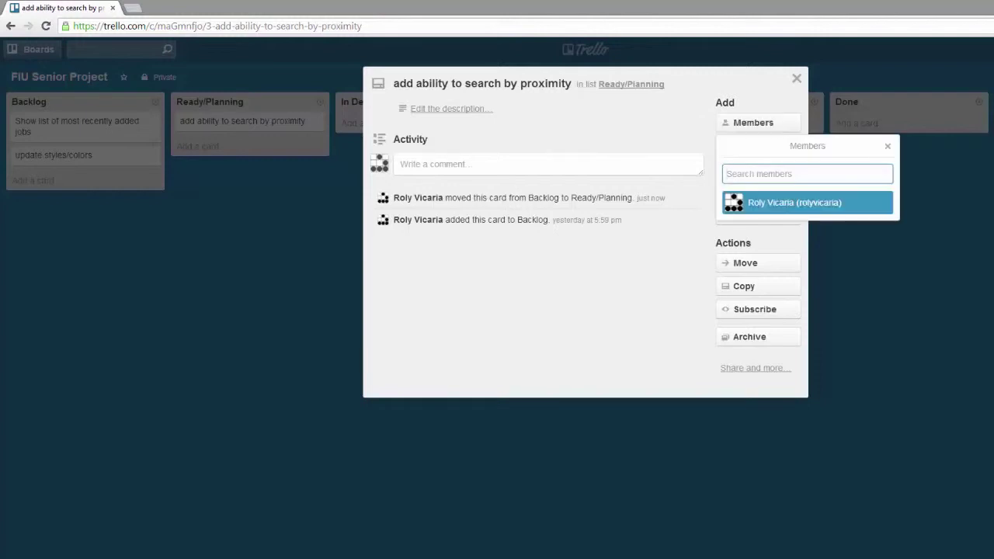
pyautogui.press('Return')
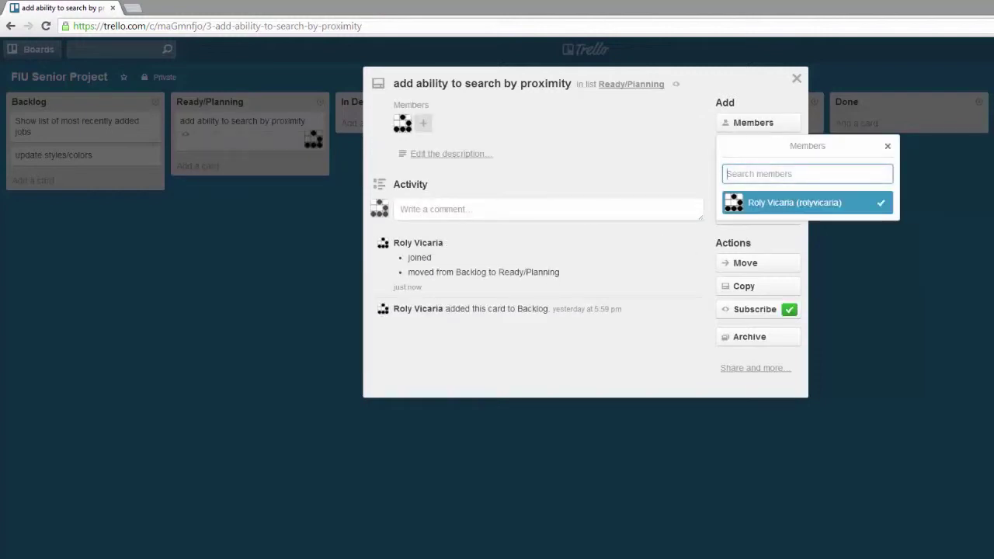
pyautogui.click(887, 146)
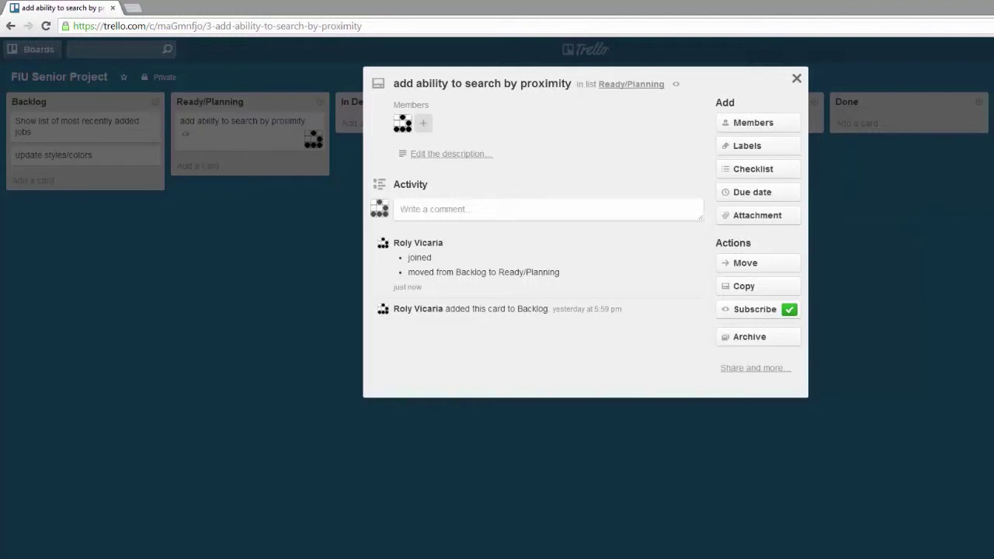
pyautogui.click(796, 78)
# Apply the red label to the "add ability to search by proximity" card and close the card
pyautogui.click(241, 124)
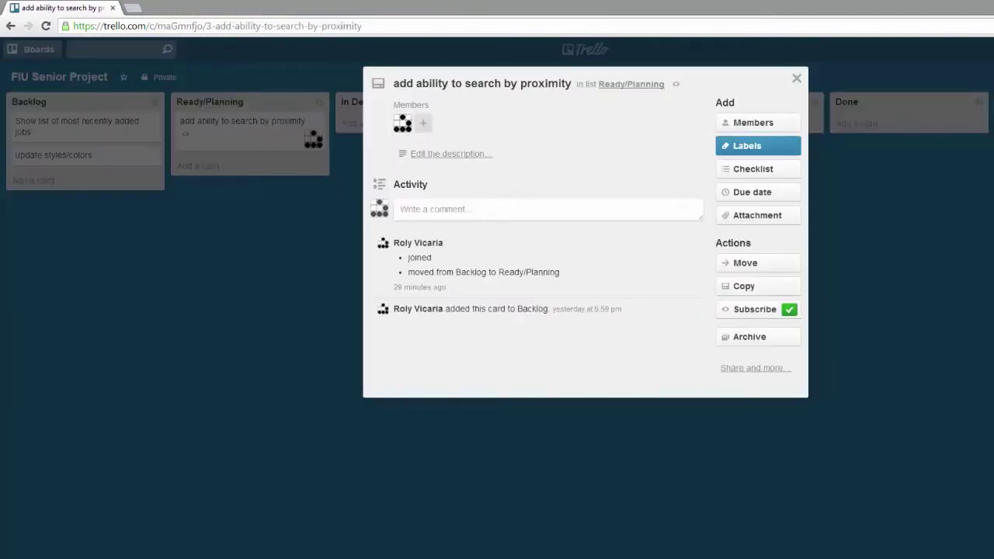
pyautogui.click(747, 145)
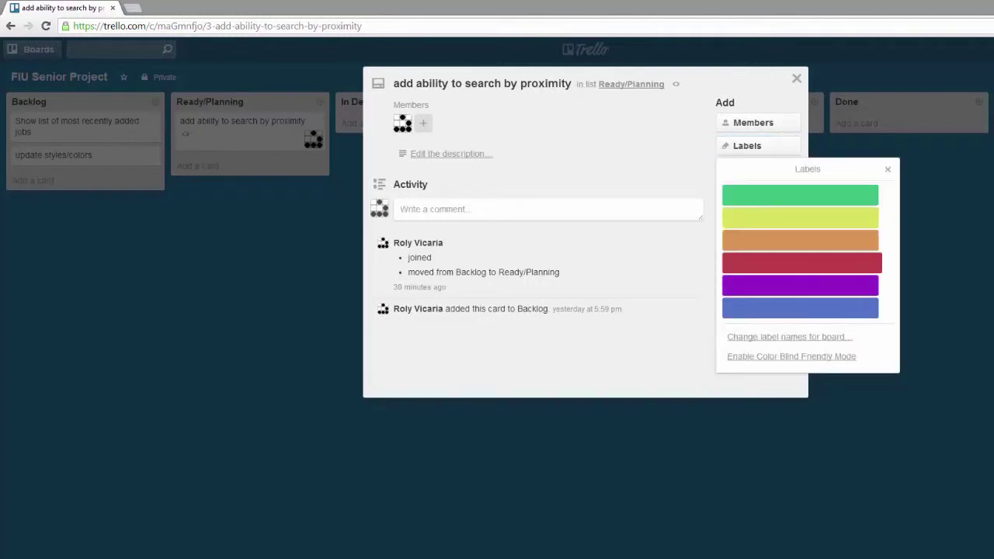
pyautogui.click(802, 263)
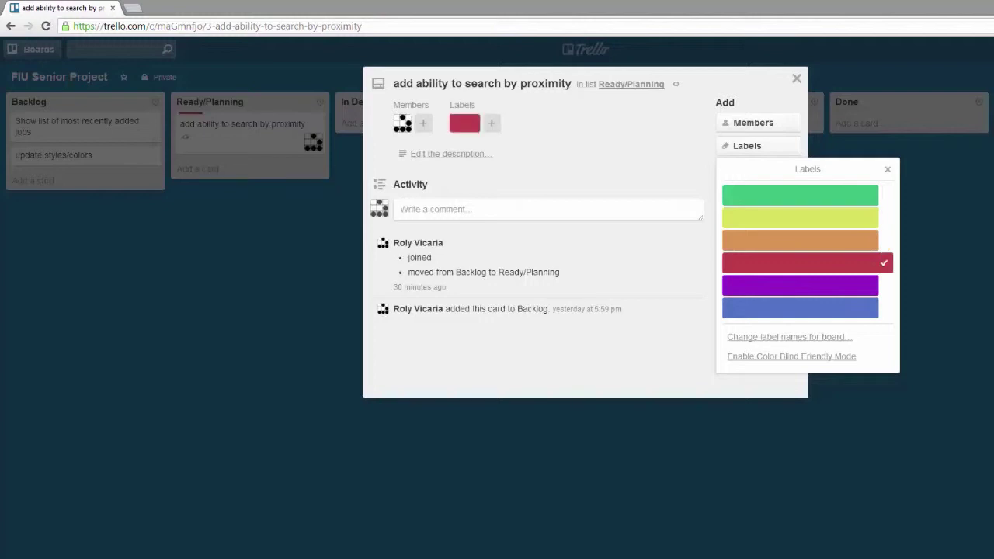
pyautogui.click(887, 170)
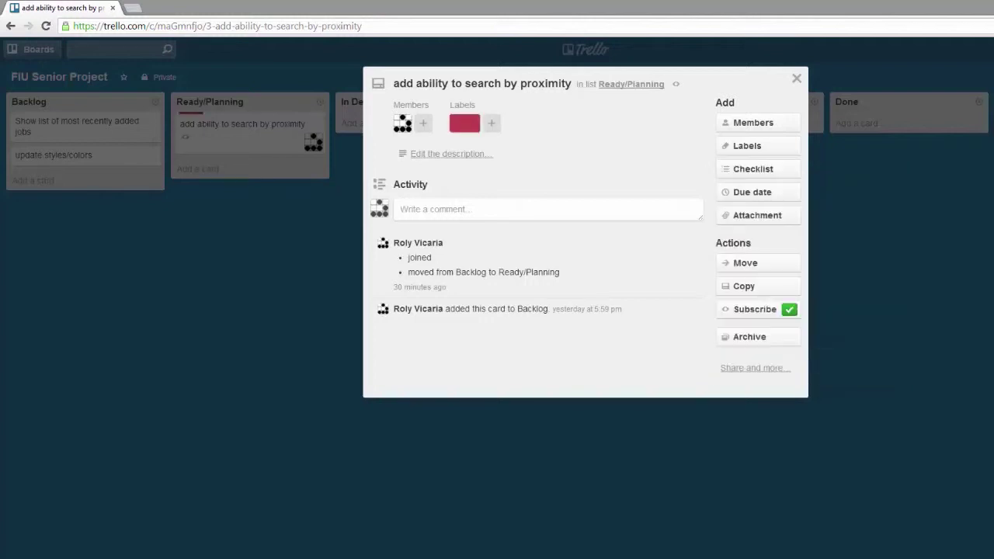
pyautogui.click(797, 79)
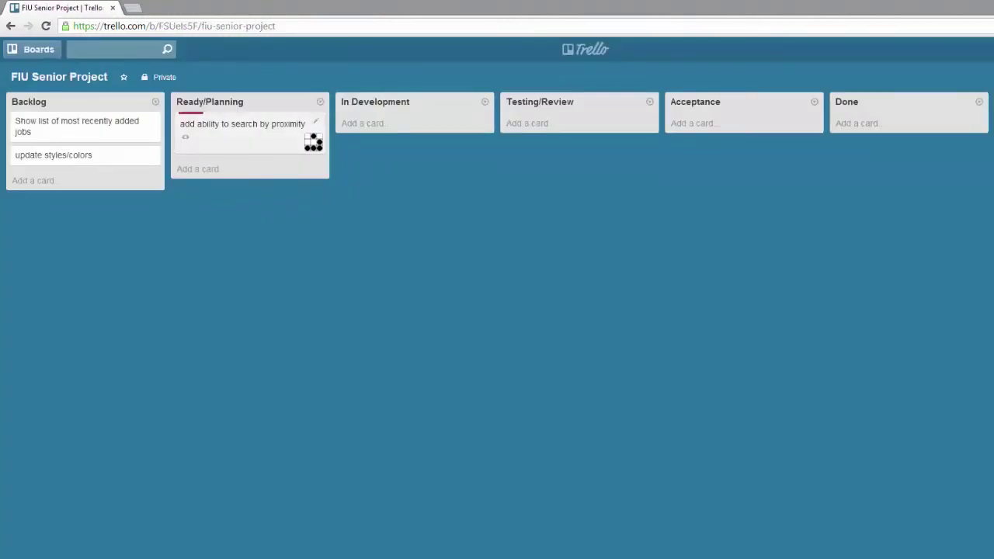
# Remove the red label from the "add ability to search by proximity" card and close the card
pyautogui.click(242, 124)
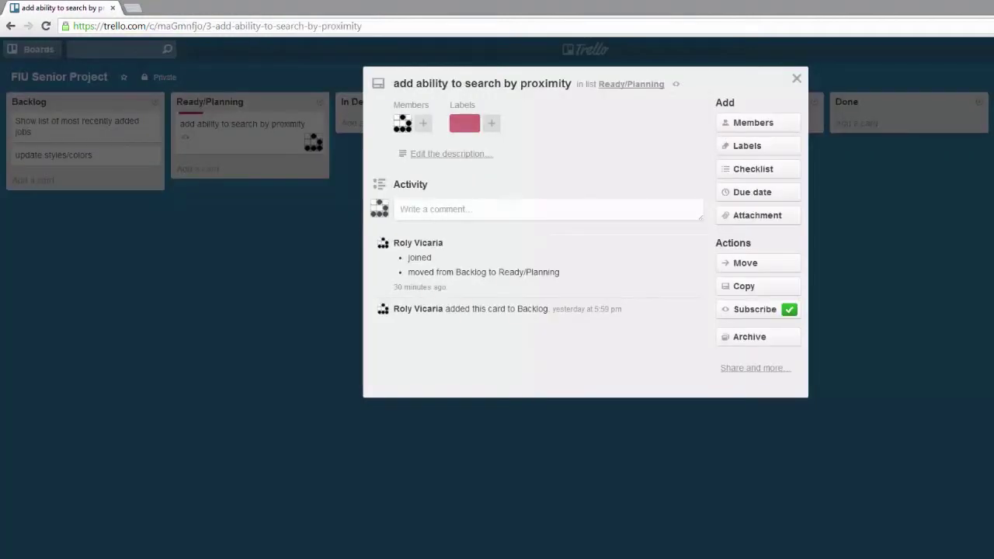
pyautogui.click(464, 123)
pyautogui.click(534, 241)
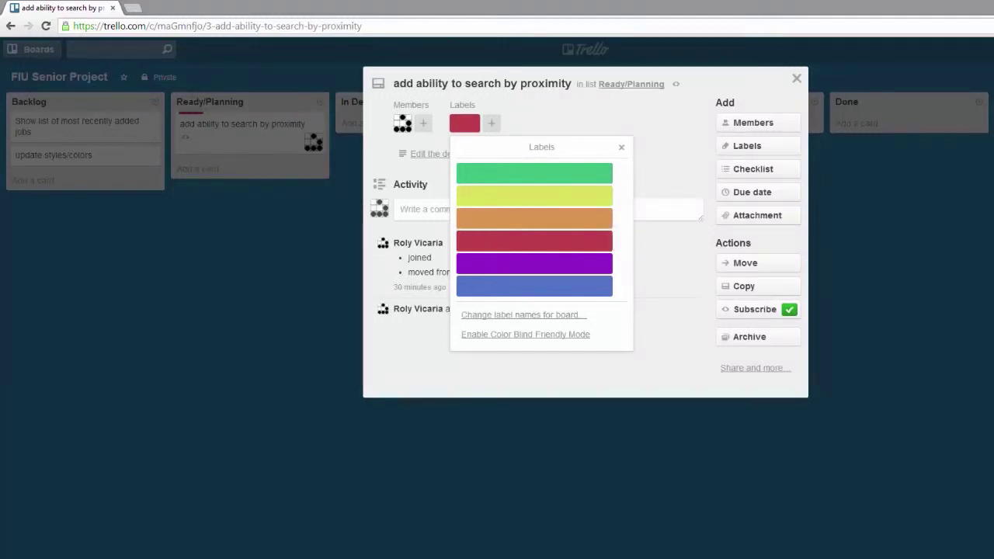
pyautogui.click(621, 147)
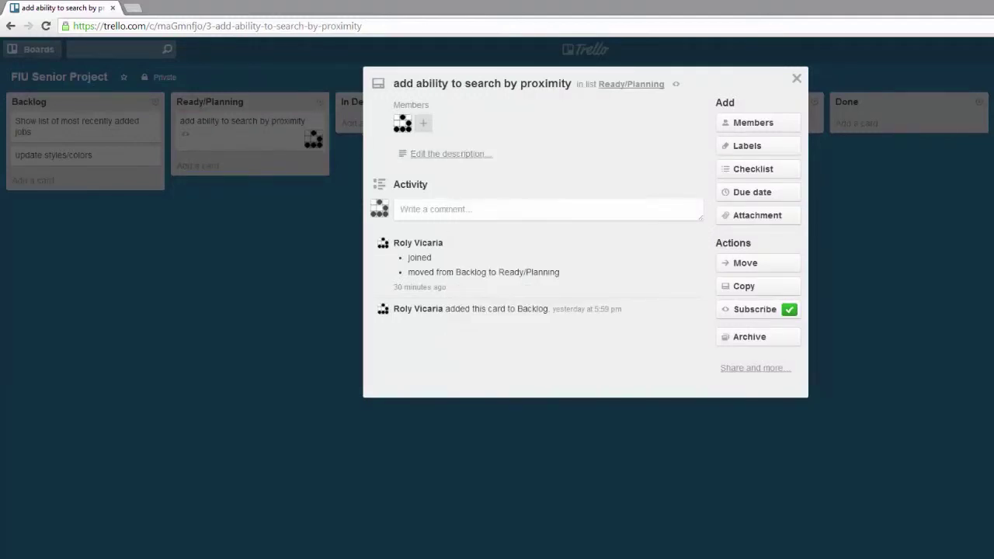
pyautogui.click(797, 78)
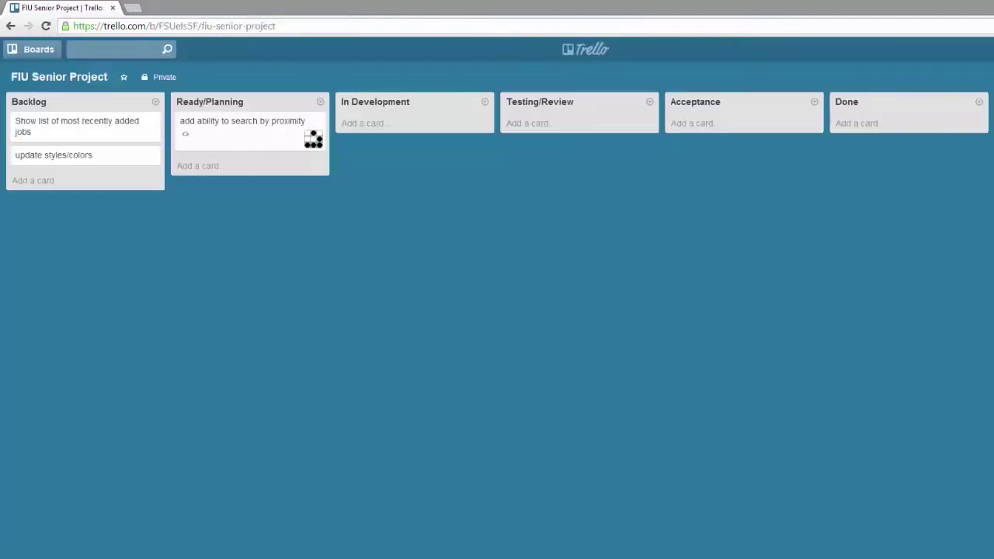
# Save a Given/When/Then description on the proximity card: student using the app searches jobs and enters zip code, then sees jobs filtered and sorted by proximity
pyautogui.click(260, 146)
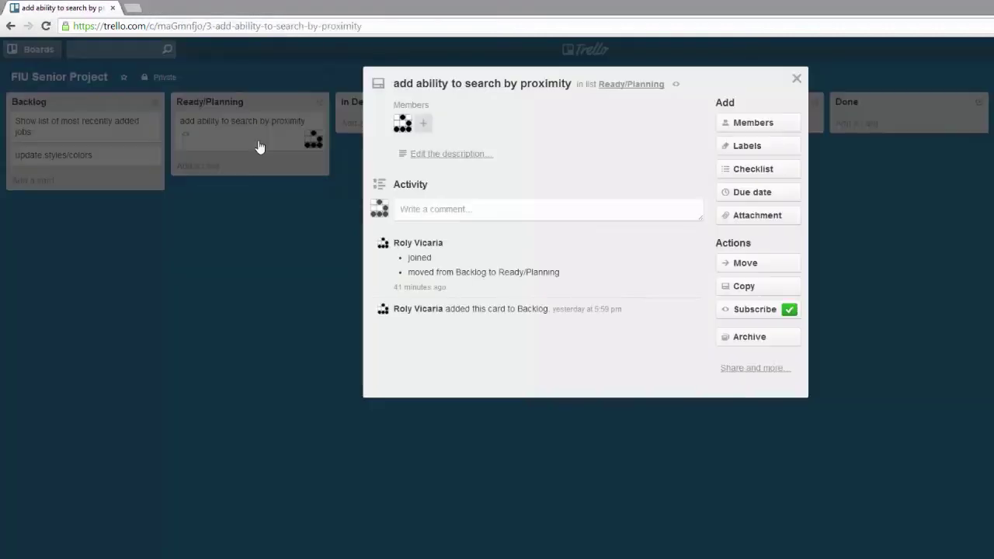
pyautogui.click(432, 156)
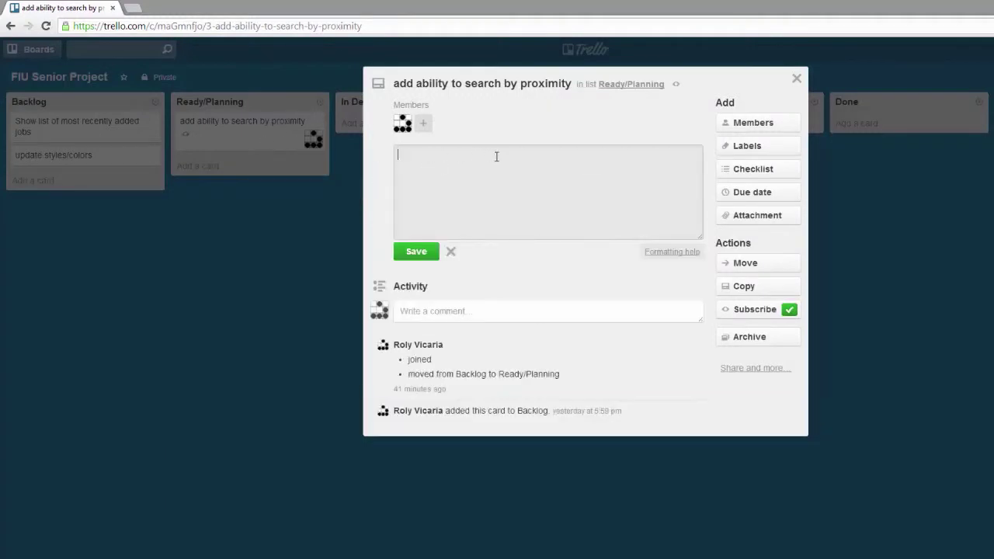
pyautogui.write('Given that I am a student using the app, when I search for jobs and enter my zip code, then I should see jobs filtered and sorted by proximity to my zipcode')
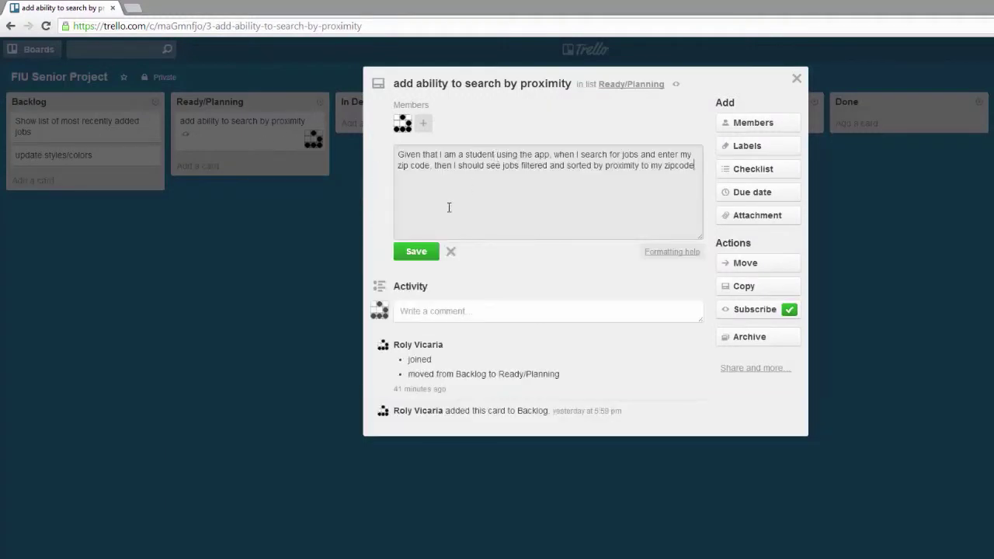
pyautogui.click(412, 251)
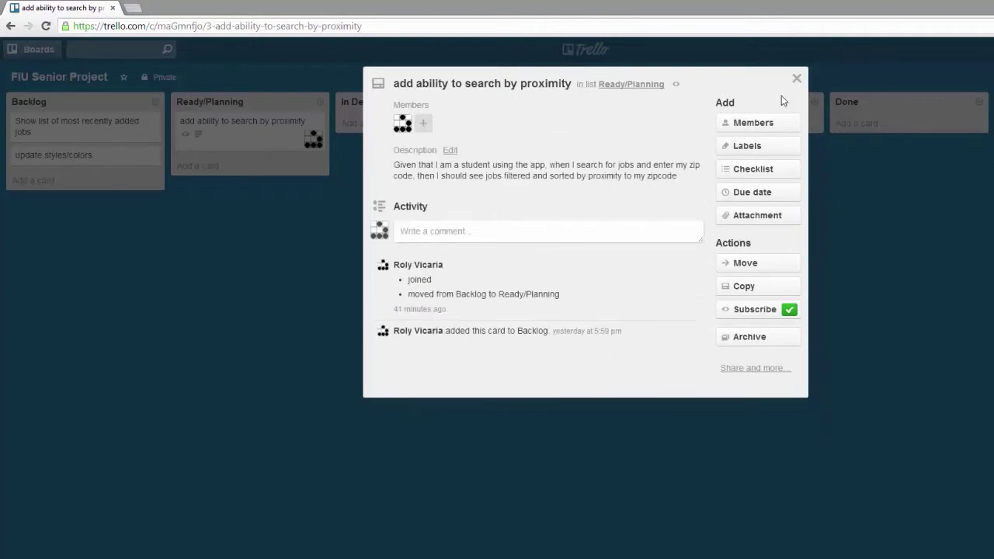
pyautogui.click(796, 78)
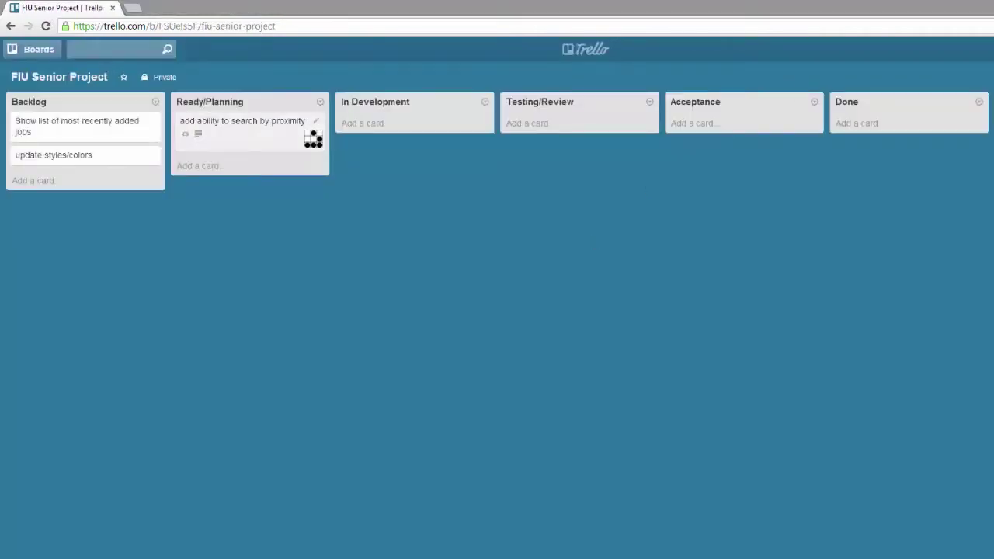
# Attach jobSearch_mockup.png from the computer's Pictures folder to the "add ability to search by proximity" card and close the card
pyautogui.click(243, 124)
pyautogui.click(752, 215)
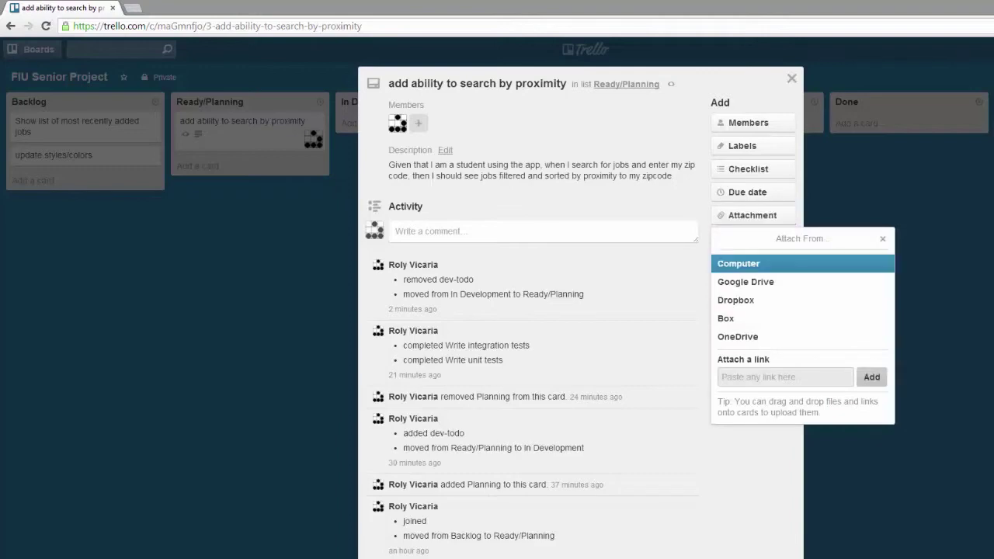
pyautogui.click(739, 263)
pyautogui.click(143, 93)
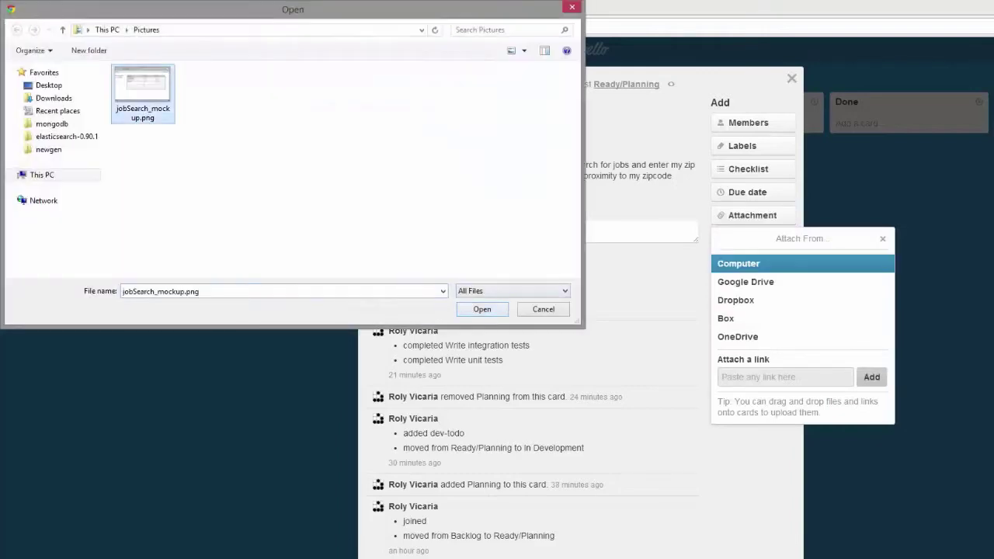
pyautogui.click(482, 309)
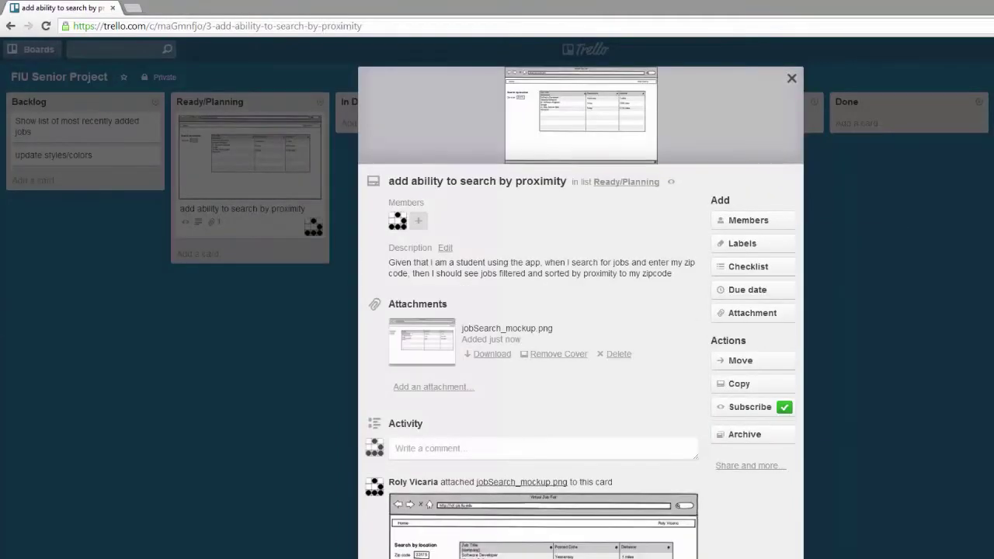
pyautogui.click(791, 79)
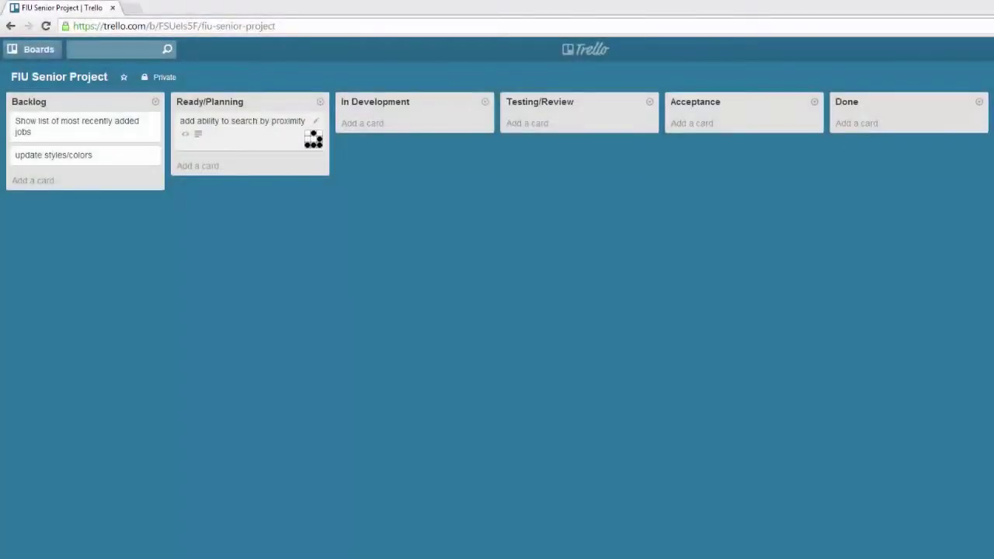
# Move the "add ability to search by proximity" card to In Development and add a checklist titled "dev-todo" to it
pyautogui.moveTo(243, 125); pyautogui.dragTo(332, 116)
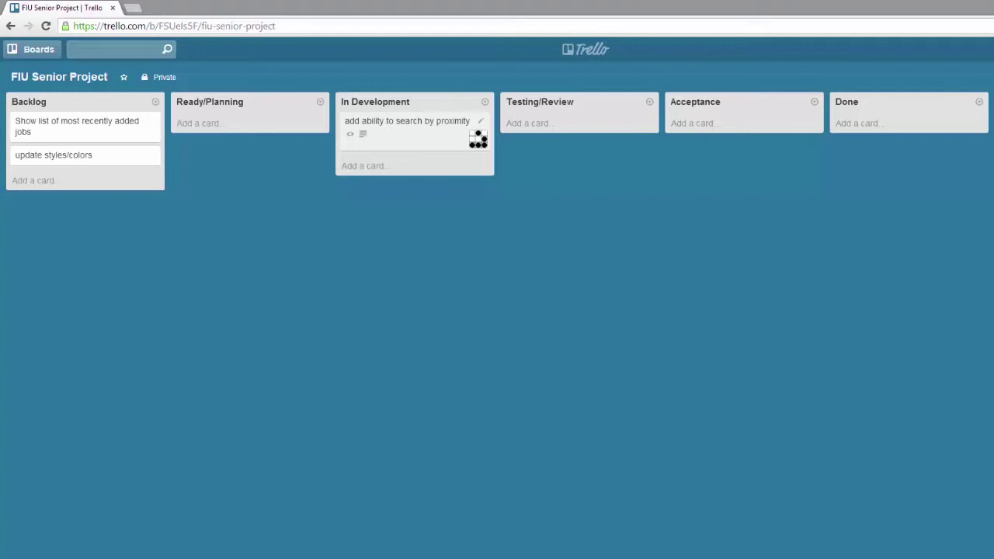
pyautogui.click(411, 130)
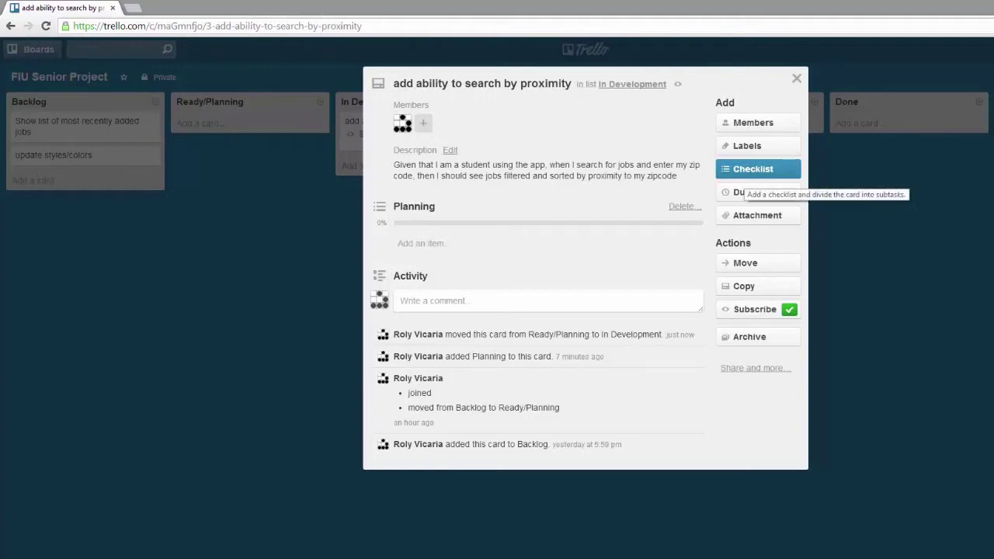
pyautogui.click(754, 168)
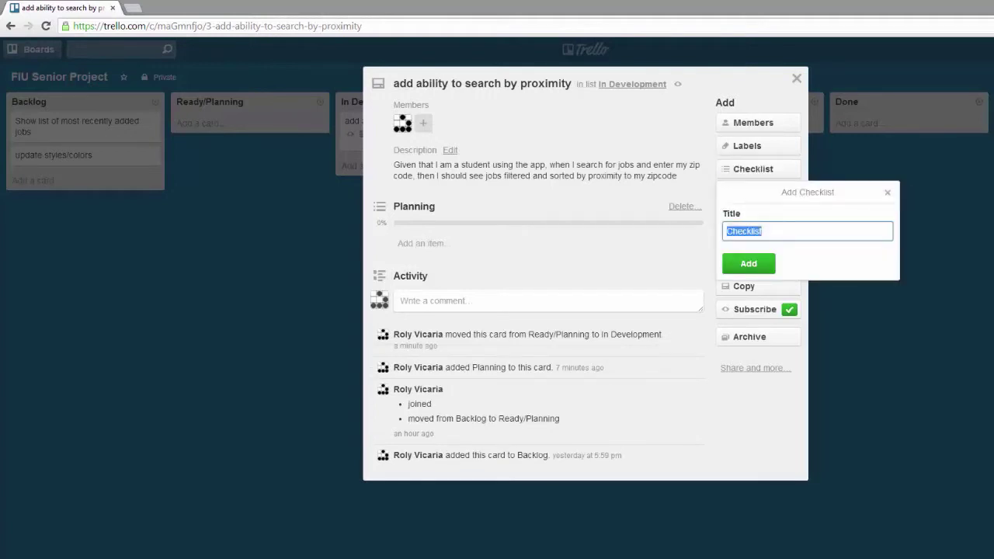
pyautogui.write('dev-todo')
pyautogui.press('Return')
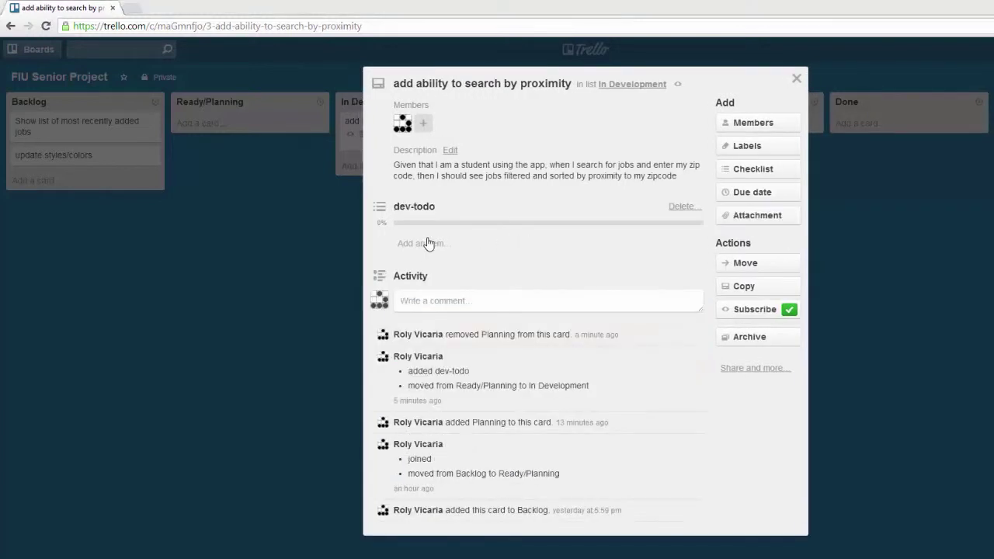
# Add "Write unit tests", "Write integration tests" and "Write database schema migration" to the dev-todo checklist and close the card
pyautogui.click(422, 244)
pyautogui.write('Write unit tests')
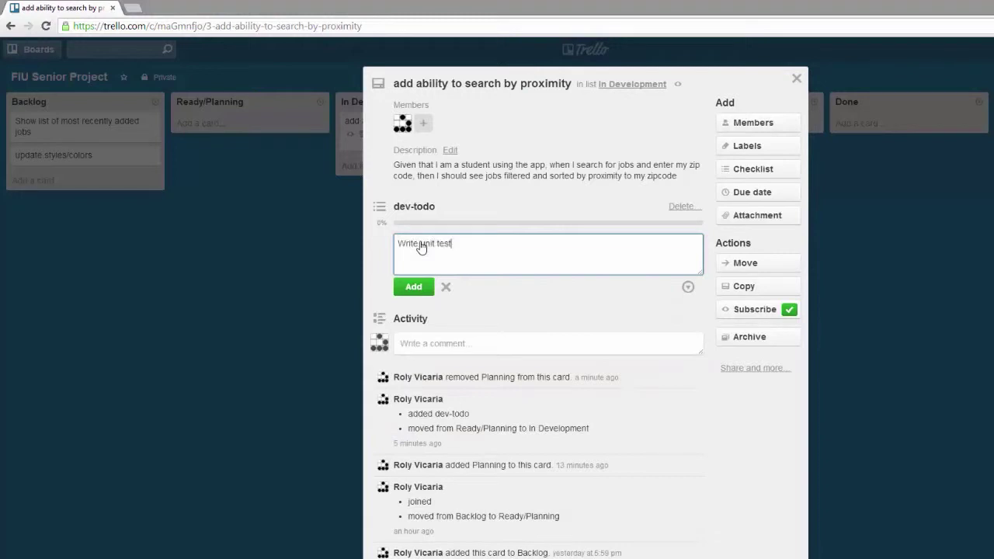
pyautogui.press('Return')
pyautogui.write('Write integation tests')
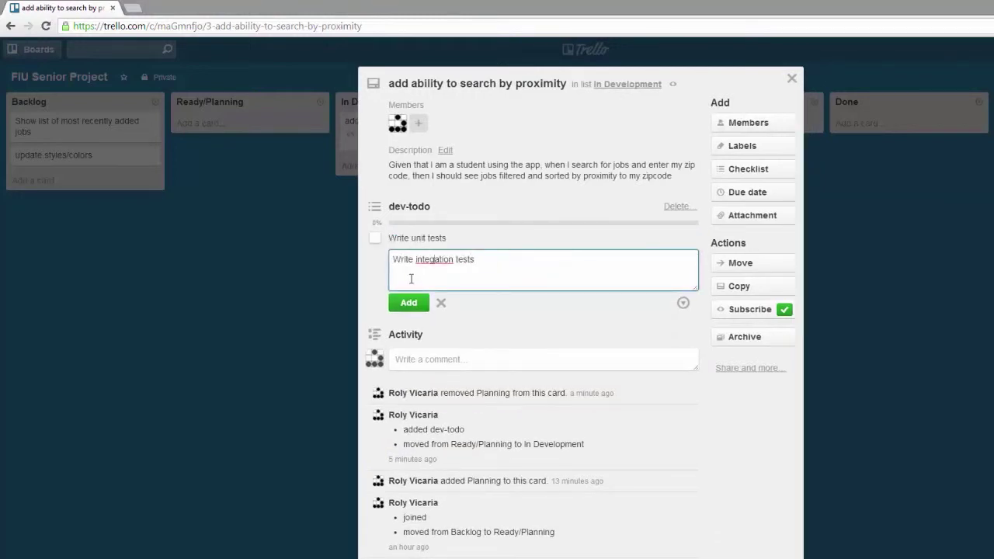
pyautogui.press('Return')
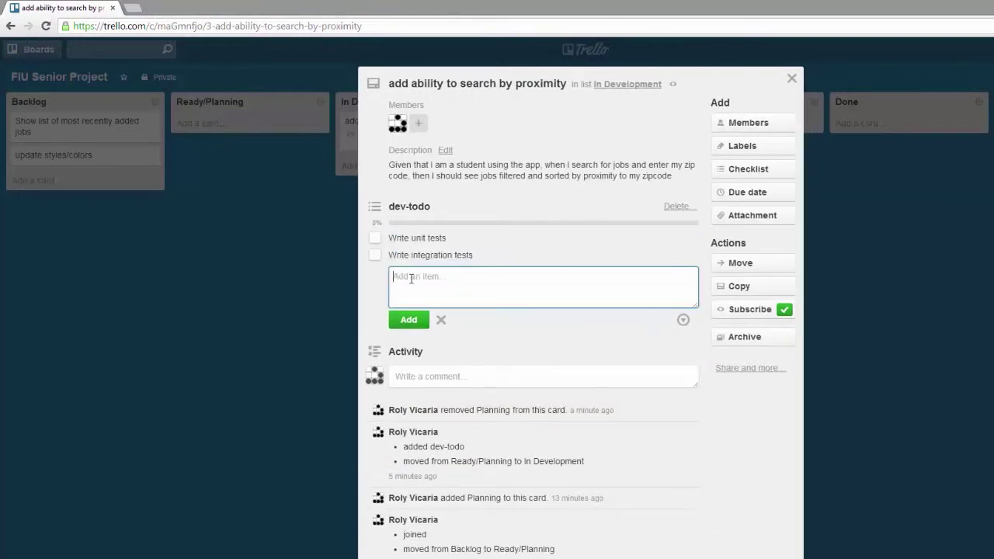
pyautogui.write('Write database schema migration')
pyautogui.press('Return')
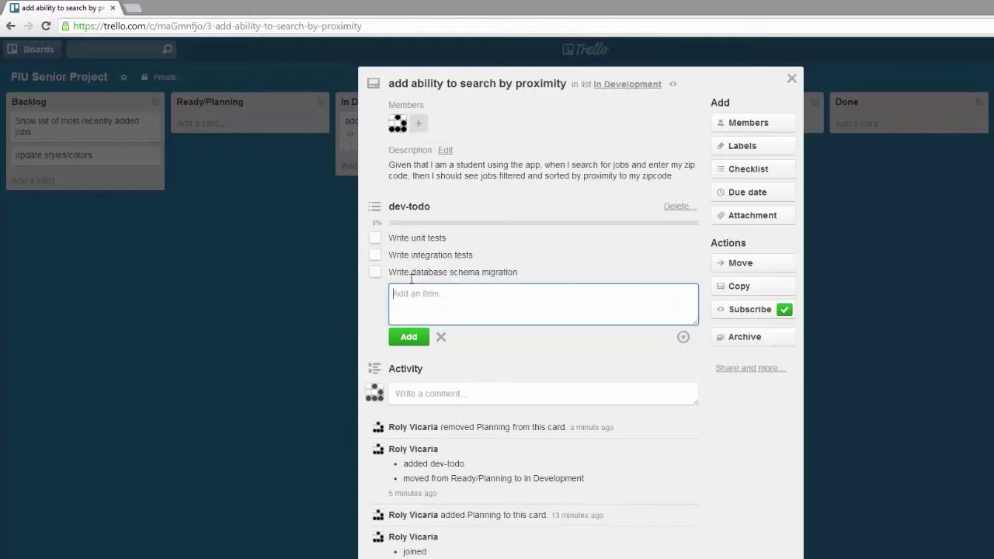
pyautogui.click(438, 336)
pyautogui.press('Escape')
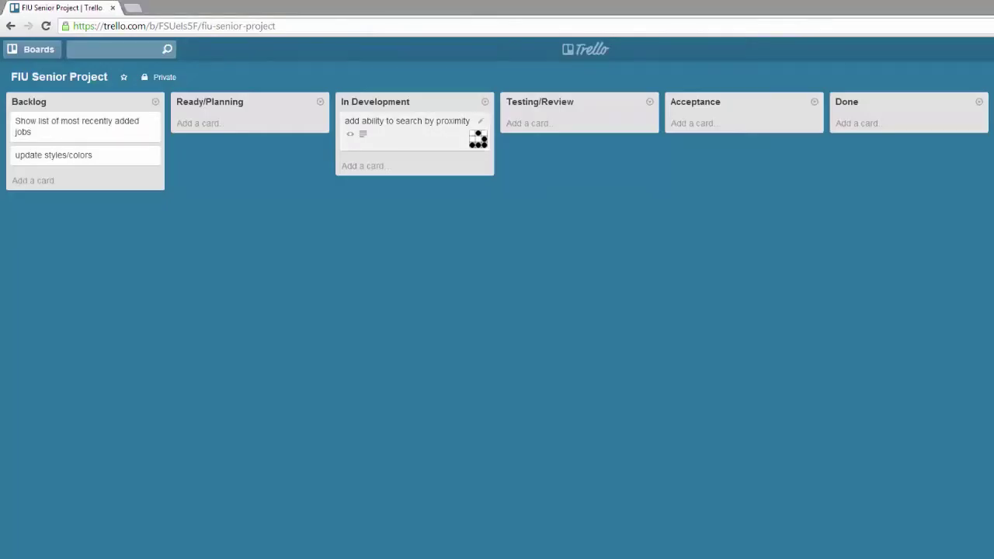
# Move the proximity card to Testing/Review and post the comment "Crashes when I enter letters in ZIP code field, moving back to In Dev"
pyautogui.moveTo(414, 130); pyautogui.dragTo(563, 128)
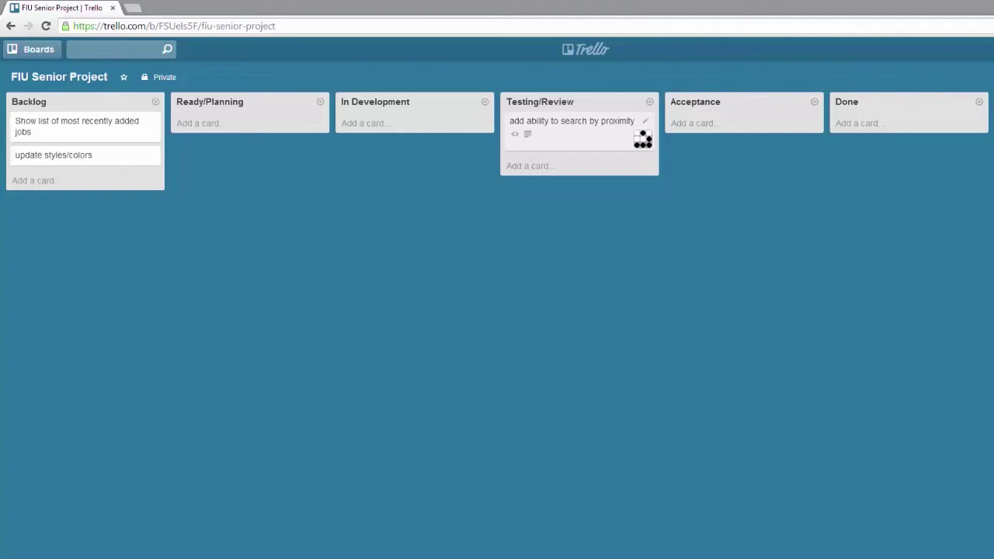
pyautogui.click(571, 124)
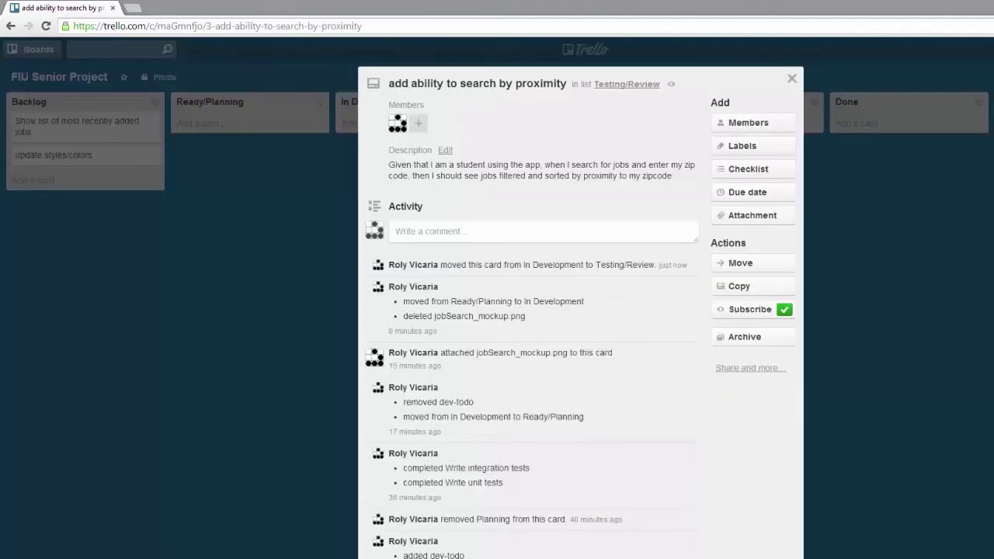
pyautogui.click(542, 231)
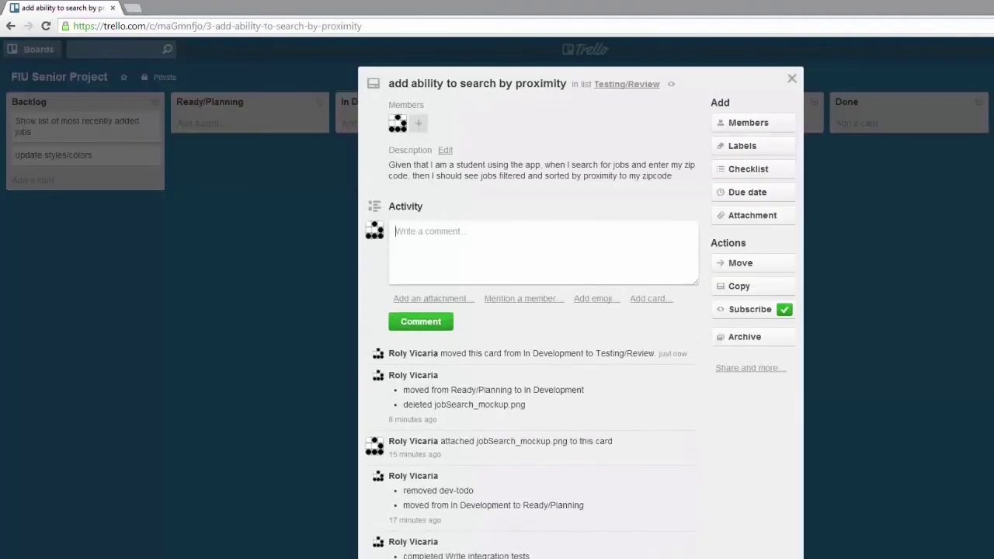
pyautogui.write('Crashes when I enter letters in ZIP code field, moving back to In Dev')
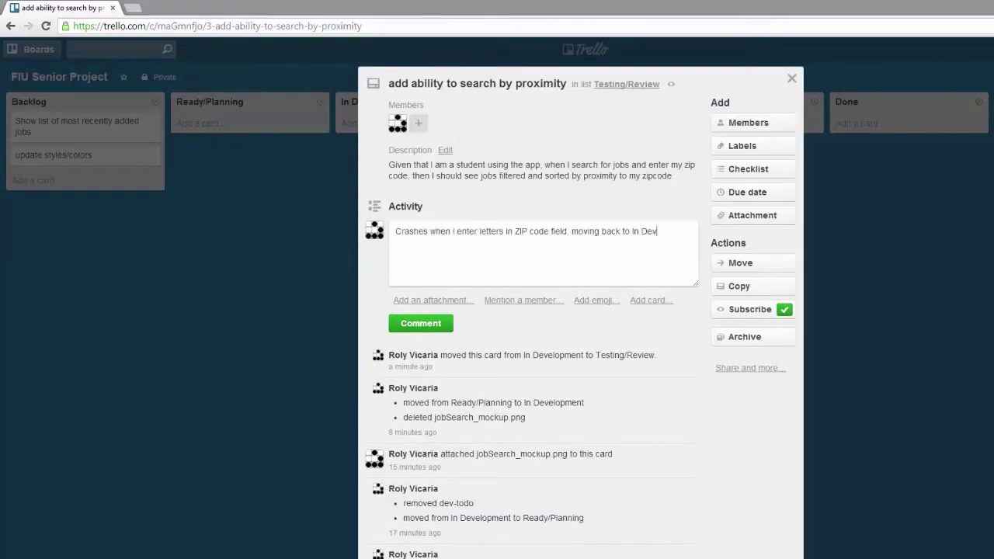
pyautogui.click(420, 323)
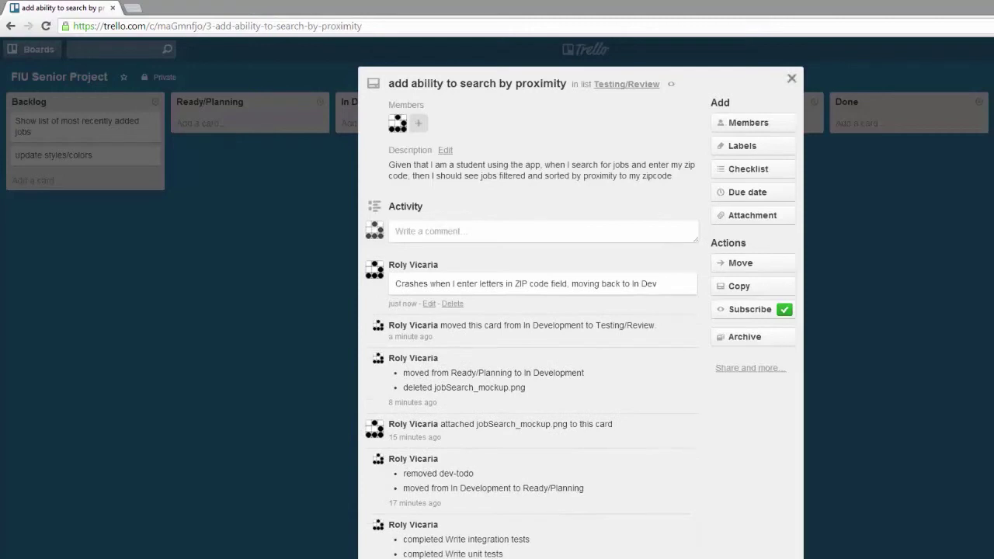
pyautogui.click(792, 78)
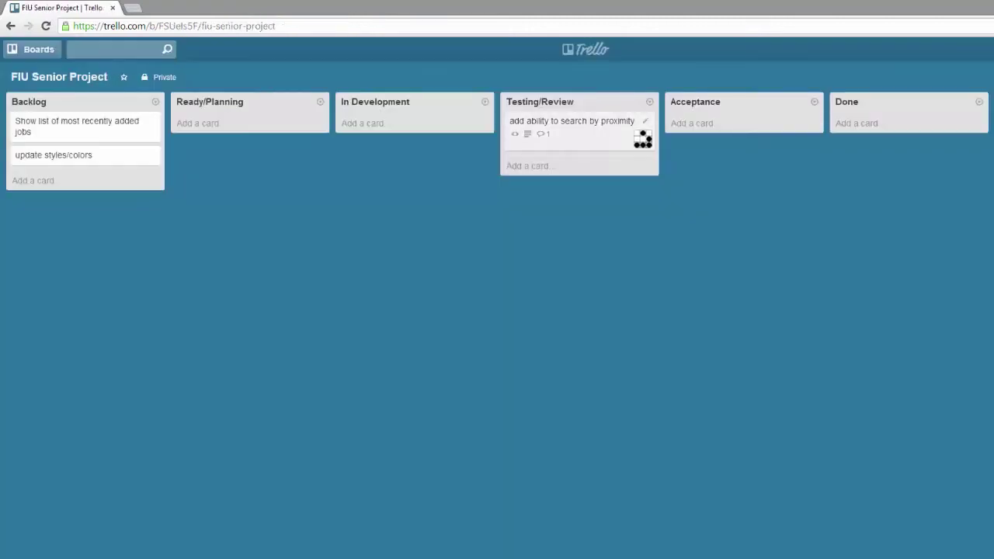
# Review the comment on the "add ability to search by proximity" card and move the card back to In Development
pyautogui.click(575, 128)
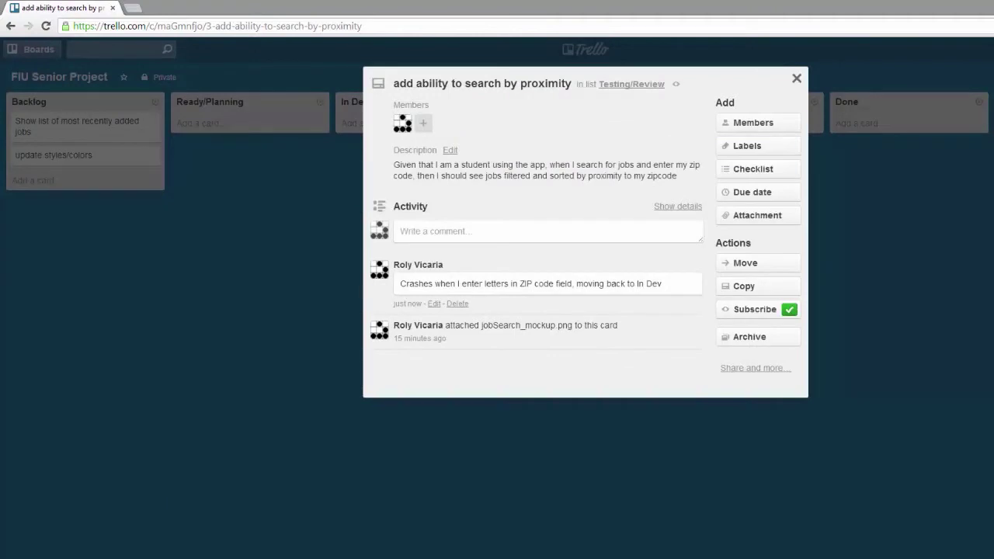
pyautogui.click(796, 78)
pyautogui.moveTo(574, 124); pyautogui.dragTo(411, 125)
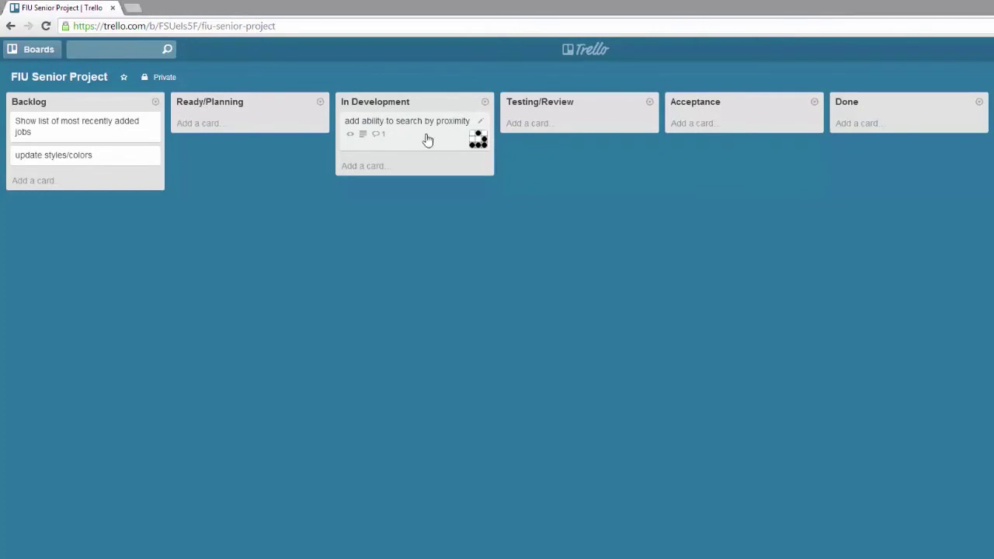
# Move the "add ability to search by proximity" card from In Development to Acceptance and on to Done
pyautogui.moveTo(426, 139); pyautogui.dragTo(745, 140)
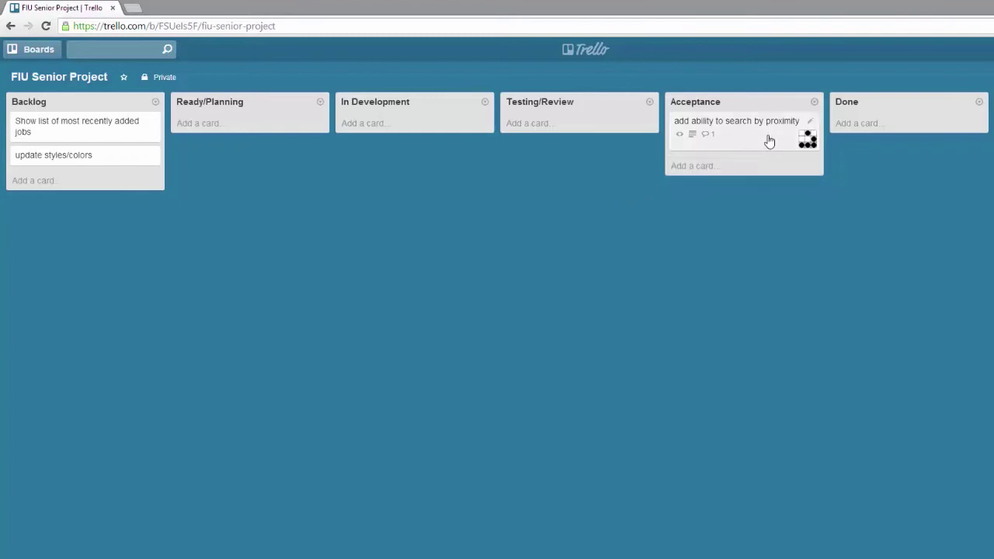
pyautogui.moveTo(769, 140); pyautogui.dragTo(897, 132)
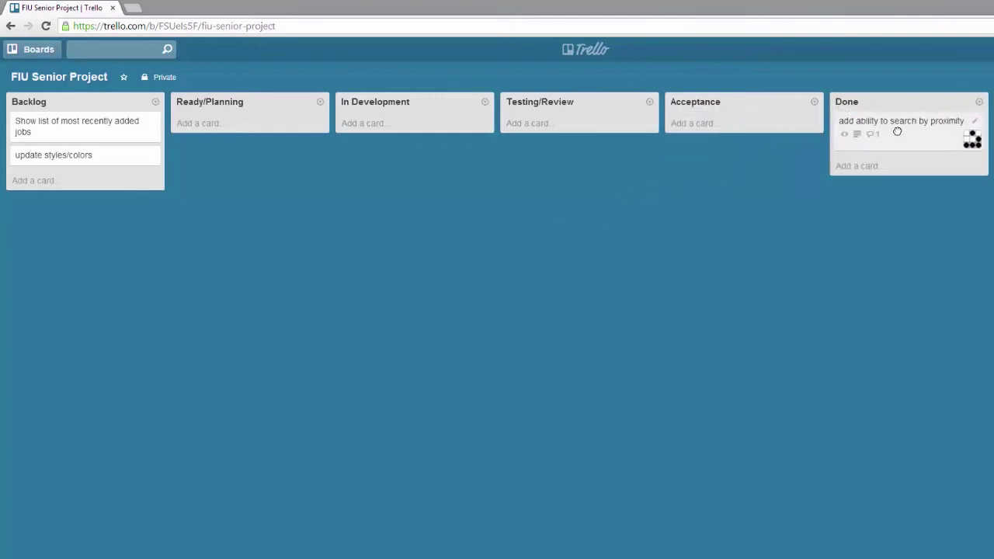